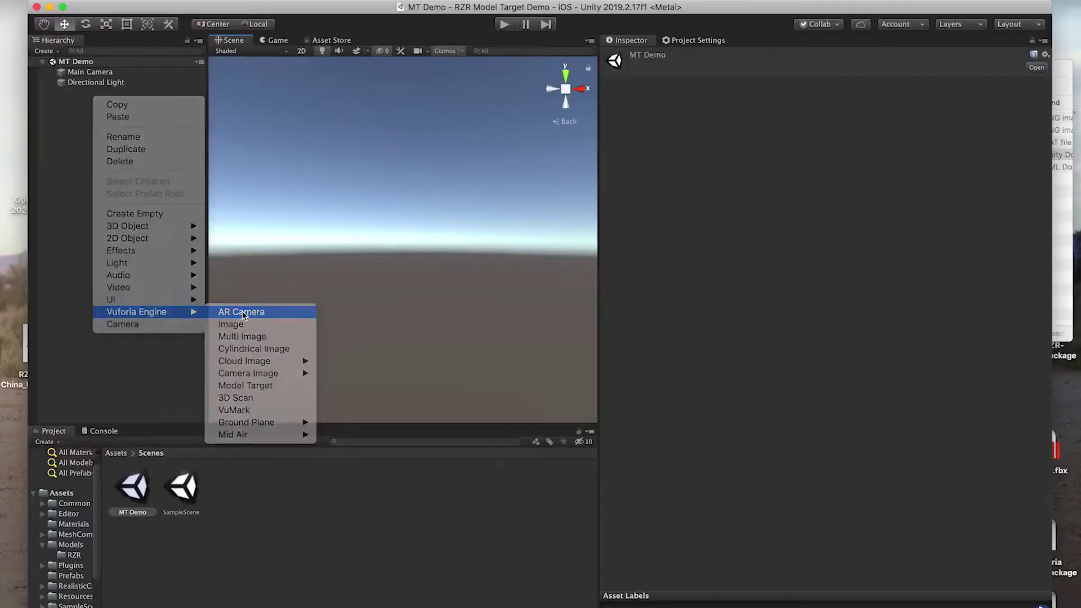
Step: Add a Vuforia Engine AR Camera to the MT Demo scene
click(243, 311)
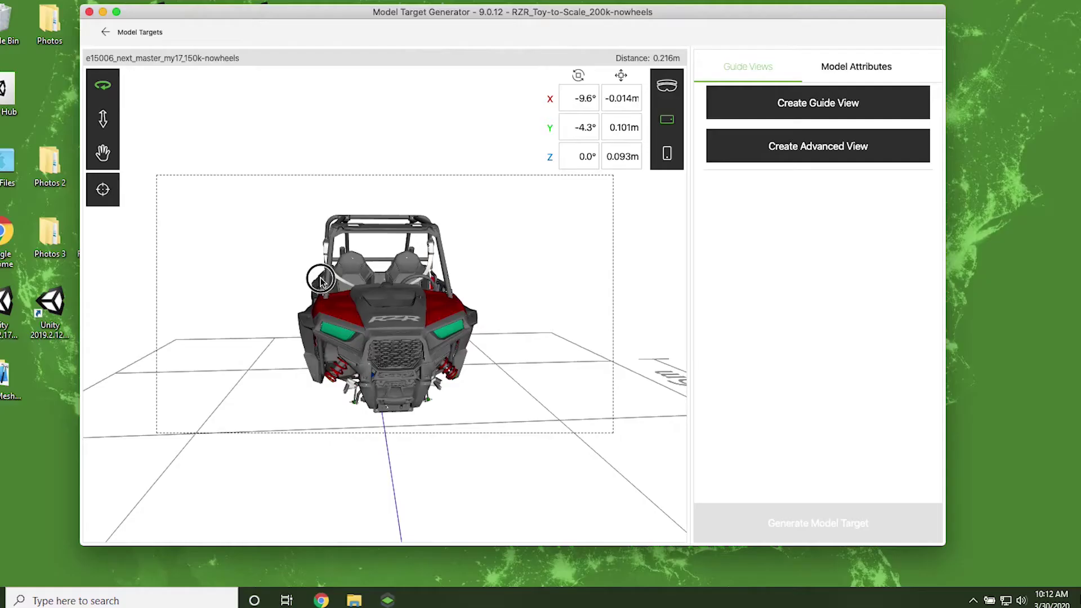
drag(321, 272, 222, 280)
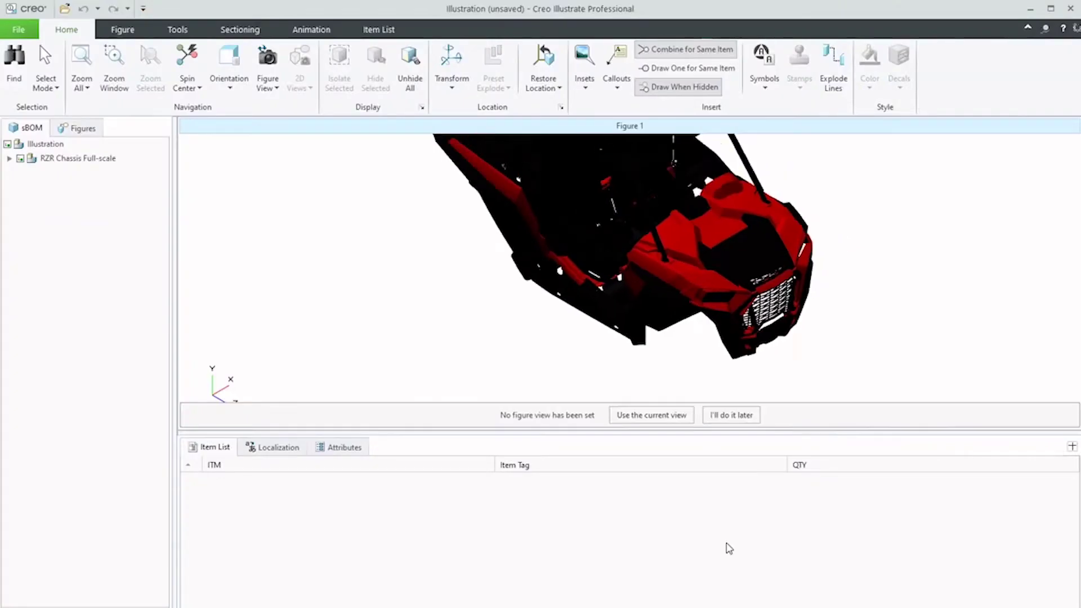
click(739, 331)
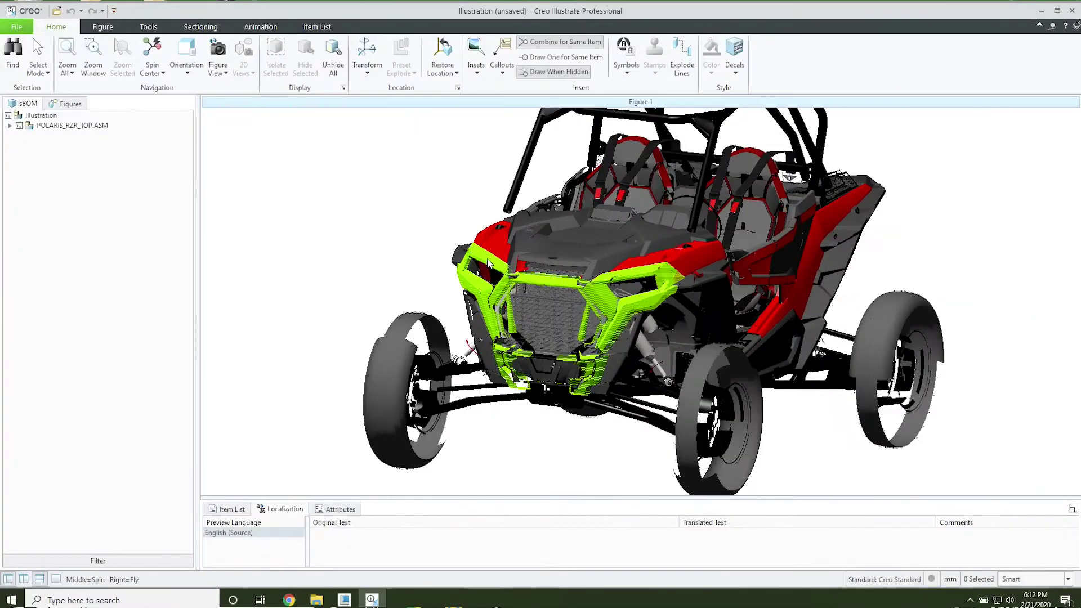
Step: In Creo Illustrate, expand POLARIS_RZR_TOP.ASM and hide the assemblies 0700971.ASM and 0702397.ASM
middle_drag(462, 265, 527, 246)
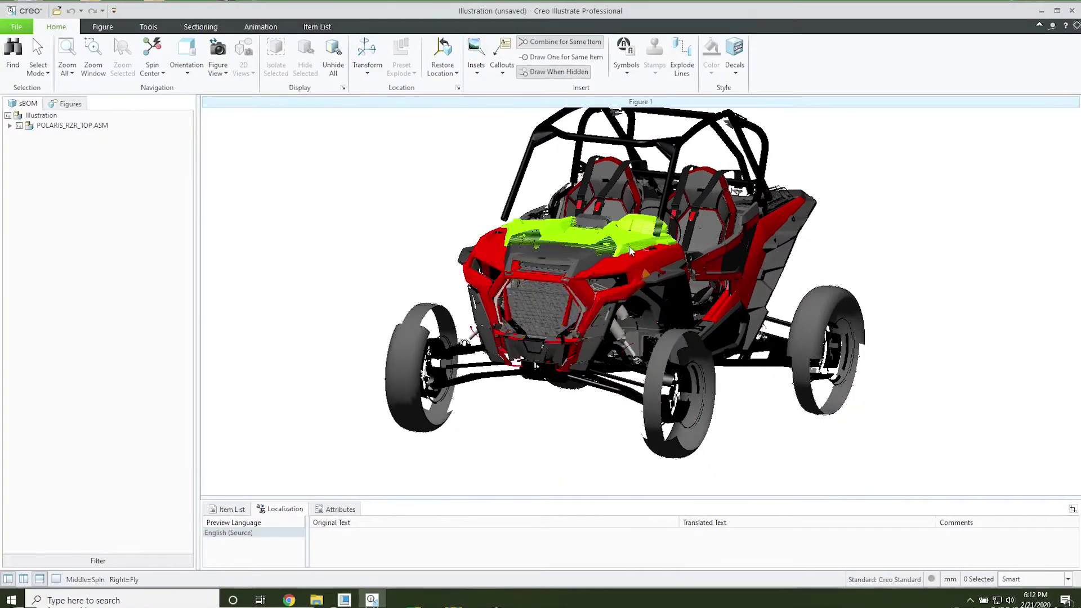
middle_drag(630, 244, 640, 200)
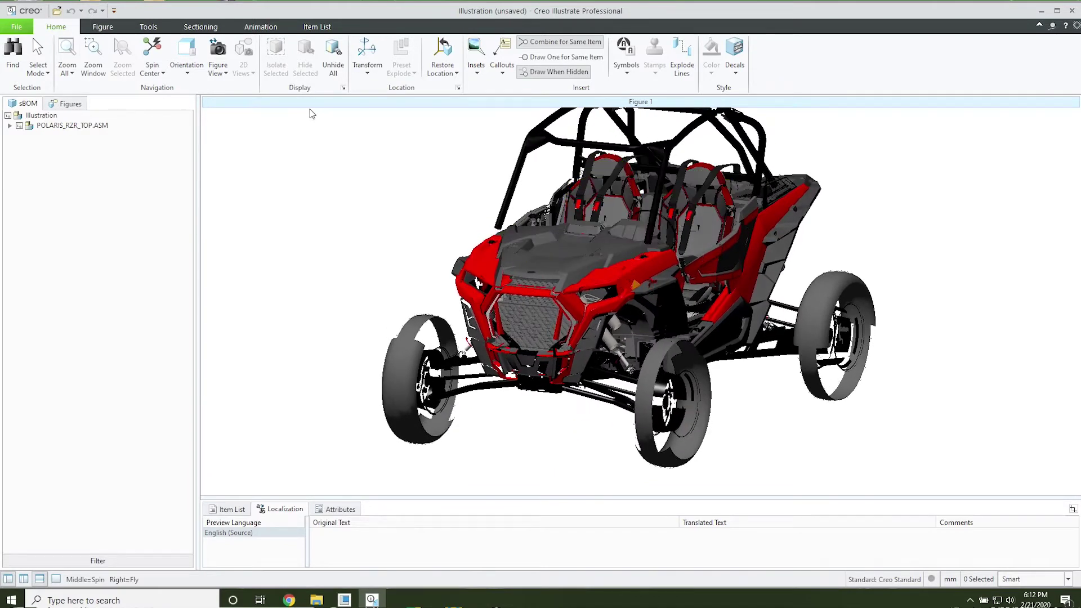
click(8, 127)
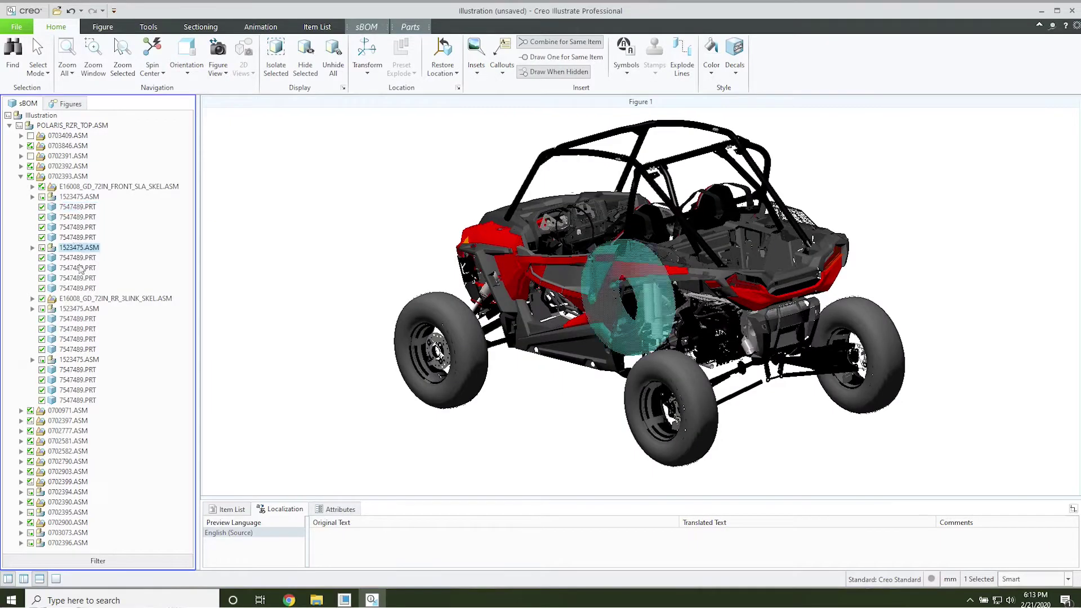
right_click(72, 415)
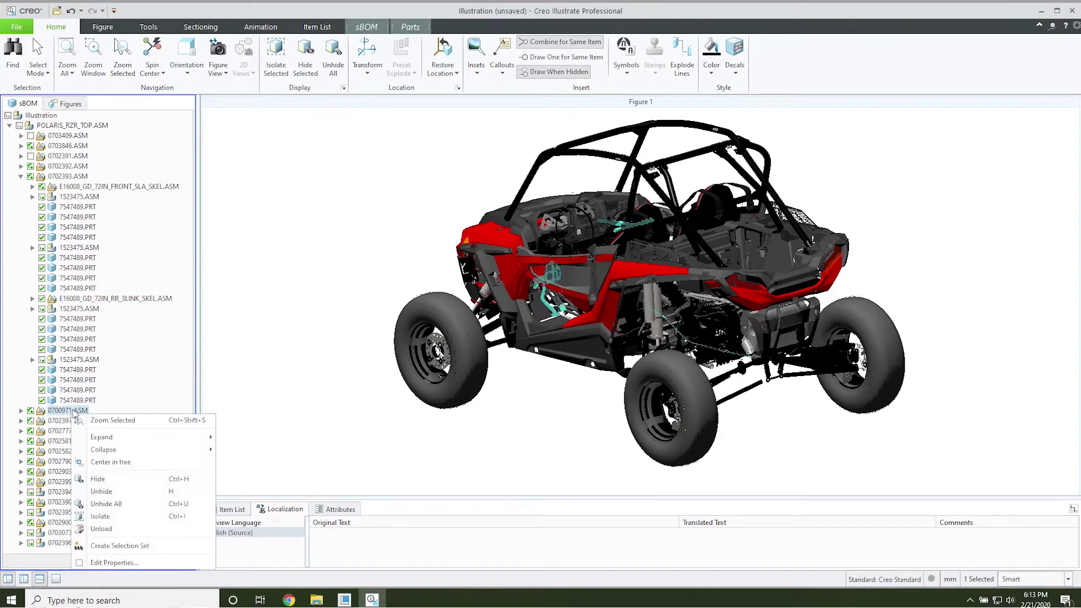
click(118, 482)
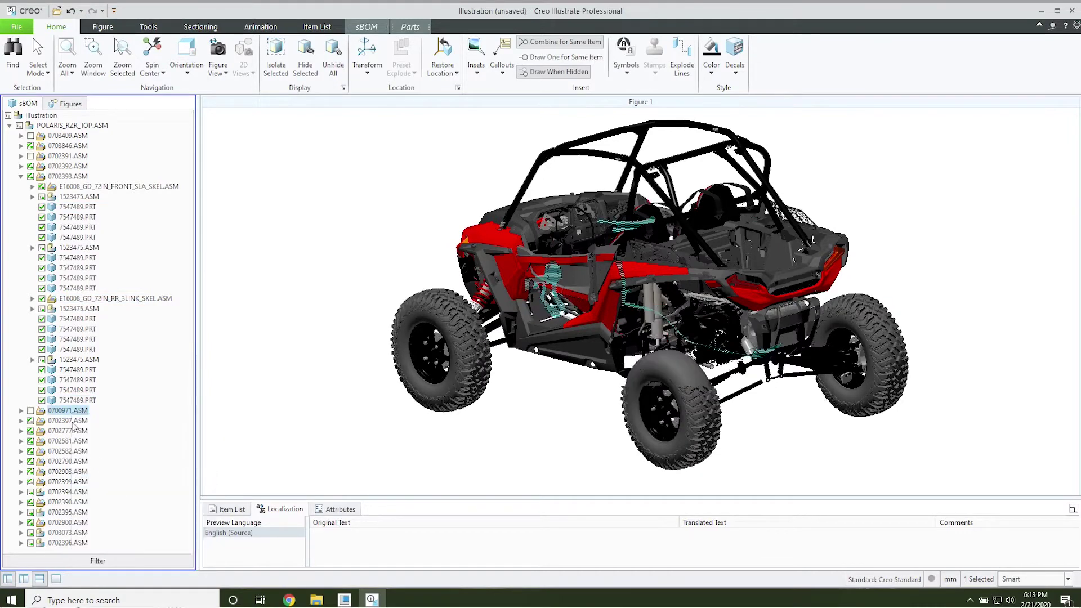
right_click(71, 422)
click(84, 488)
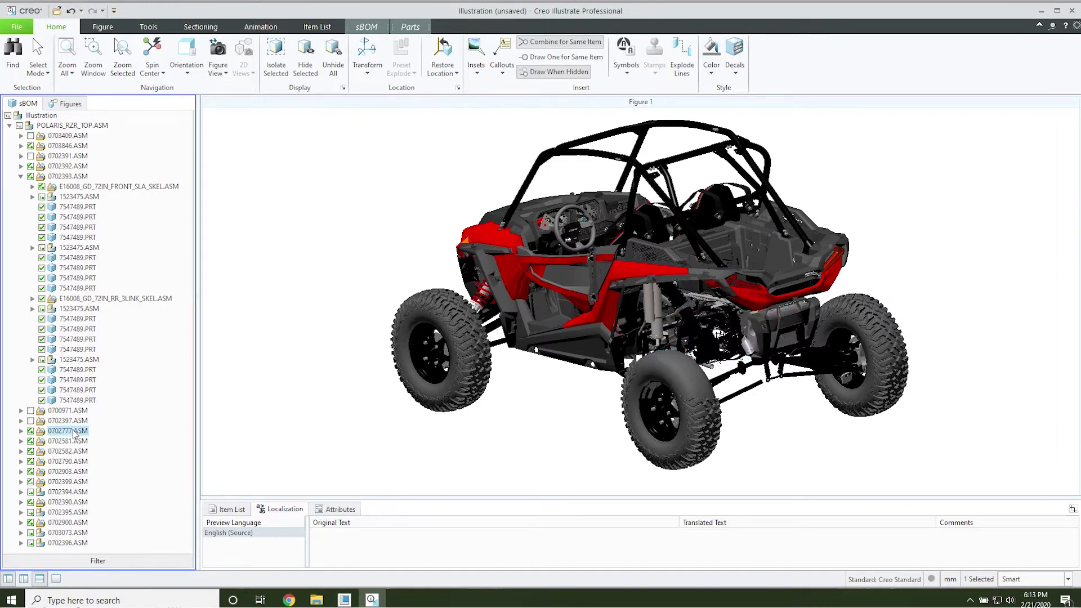
Step: Hide the assemblies 0702777.ASM and 0702581.ASM in the vehicle model
right_click(73, 433)
click(112, 491)
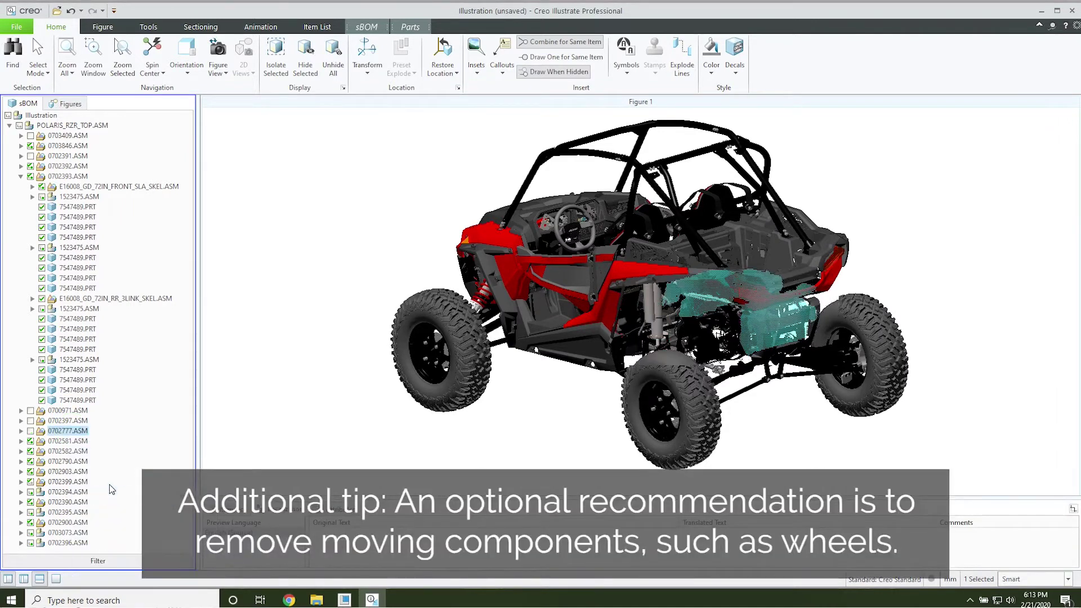
right_click(72, 441)
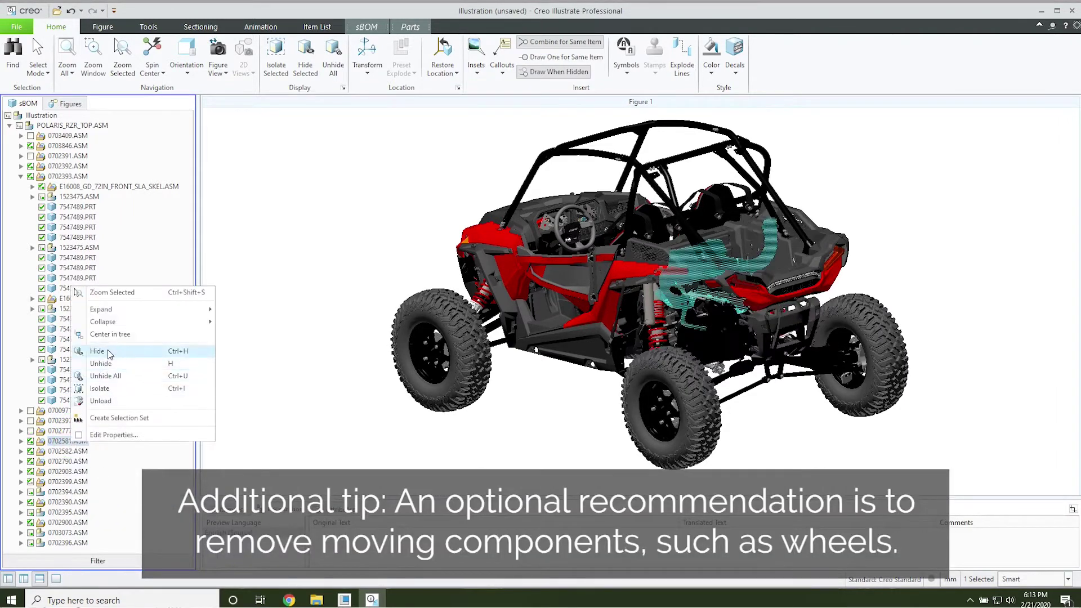
click(109, 353)
Step: Select assembly 0702582.ASM and inspect its components closely around the front body and door
click(67, 451)
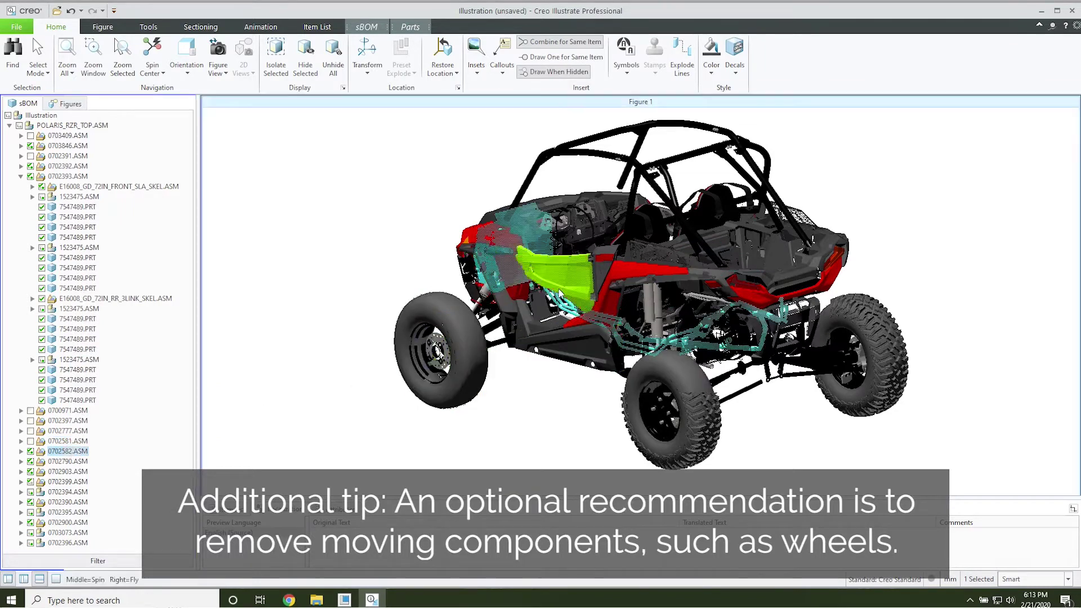
scroll(560, 293, down, 2)
scroll(555, 293, up, 10)
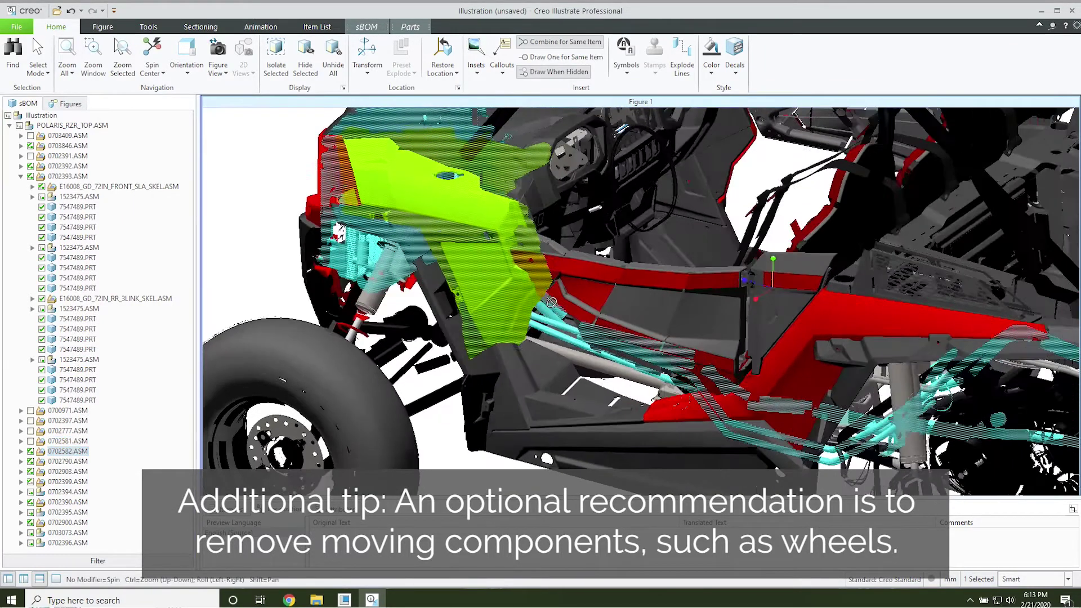
middle_drag(551, 303, 664, 374)
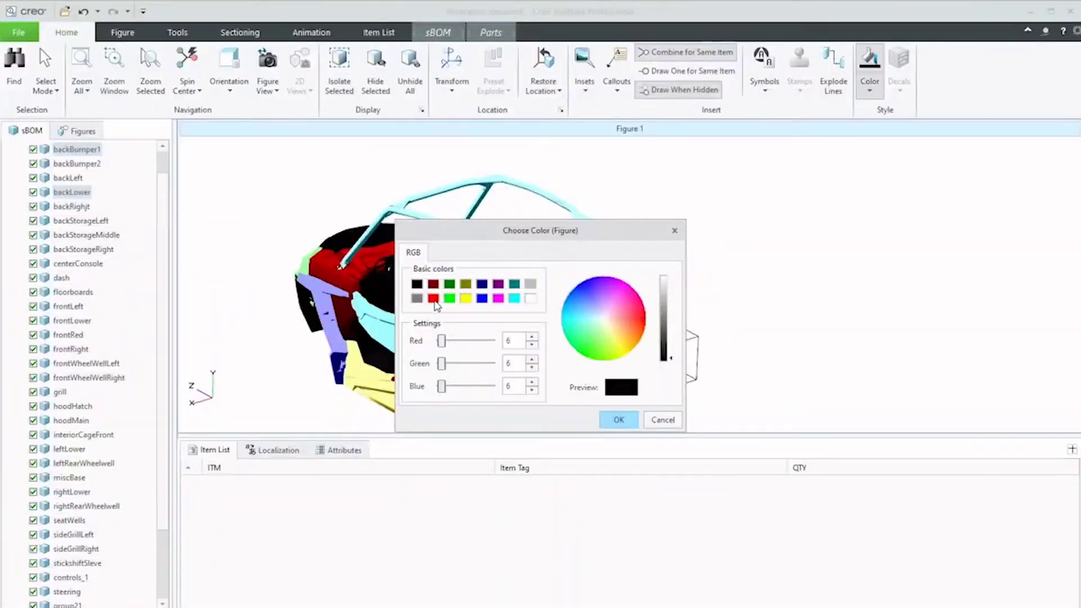
Step: Recolor the backBumper1 and backLower parts with the basic red color
click(433, 299)
click(619, 420)
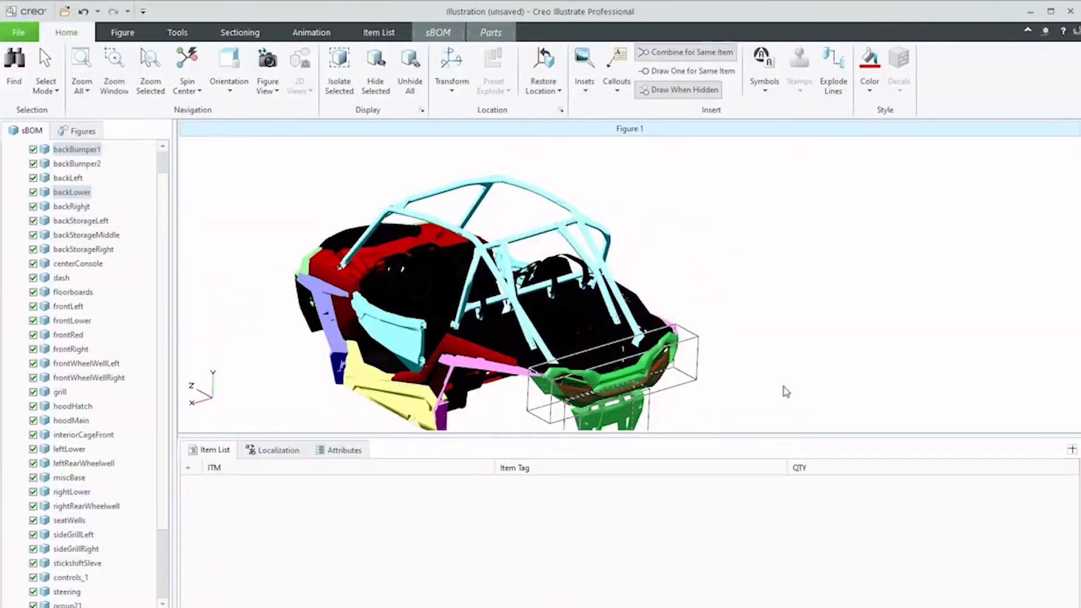
middle_drag(576, 317, 558, 339)
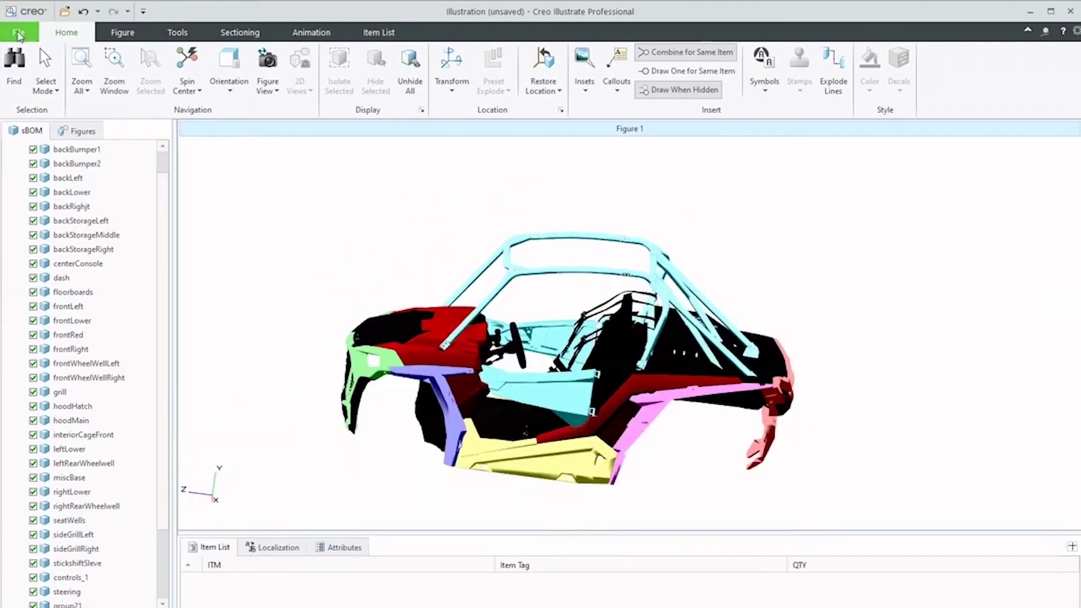
click(20, 32)
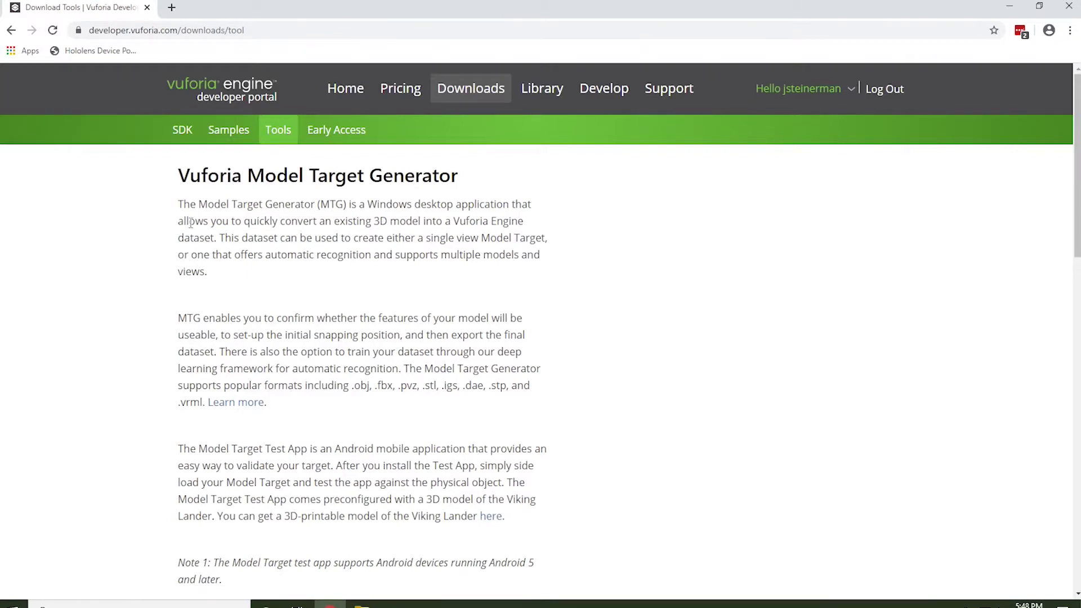
Step: Download the Model Target Generator from the tools page of the Vuforia developer portal in the browser
drag(1079, 240, 1077, 315)
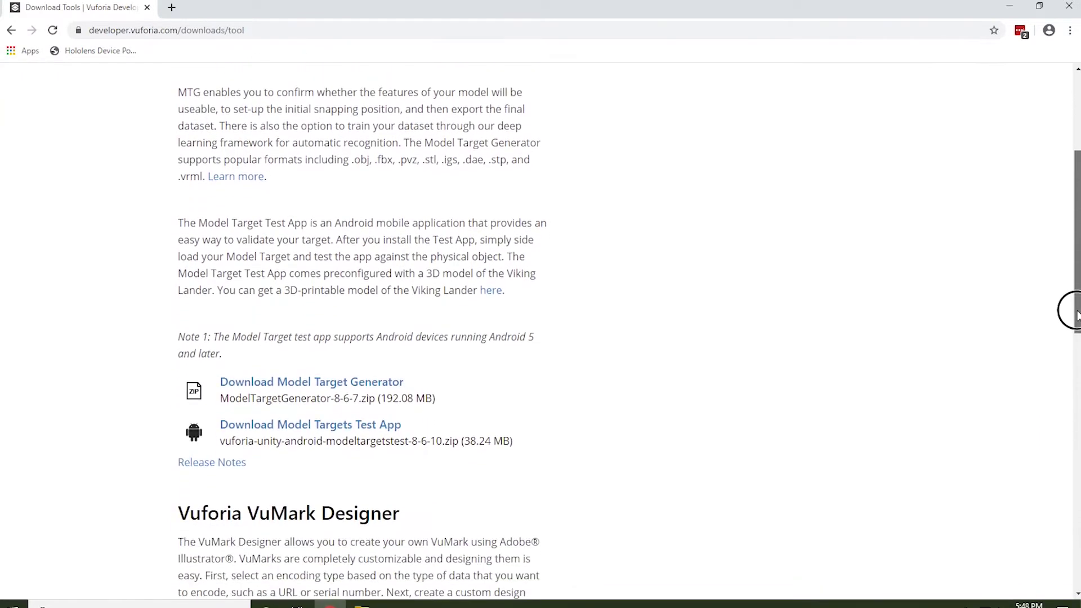
click(393, 383)
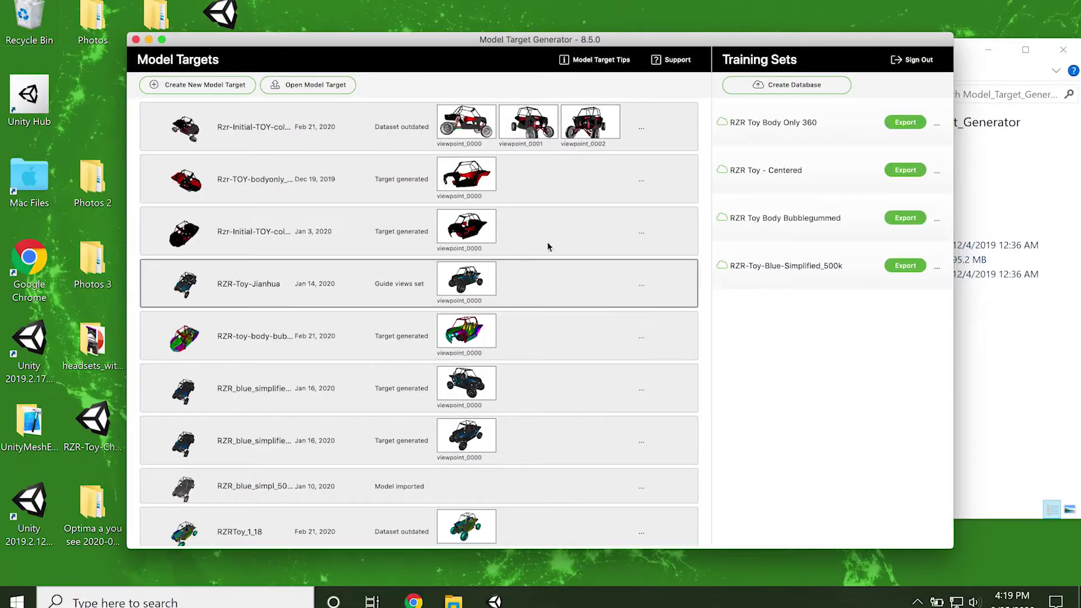
Step: Switch to Model Target Generator and start creating a new model target
click(235, 87)
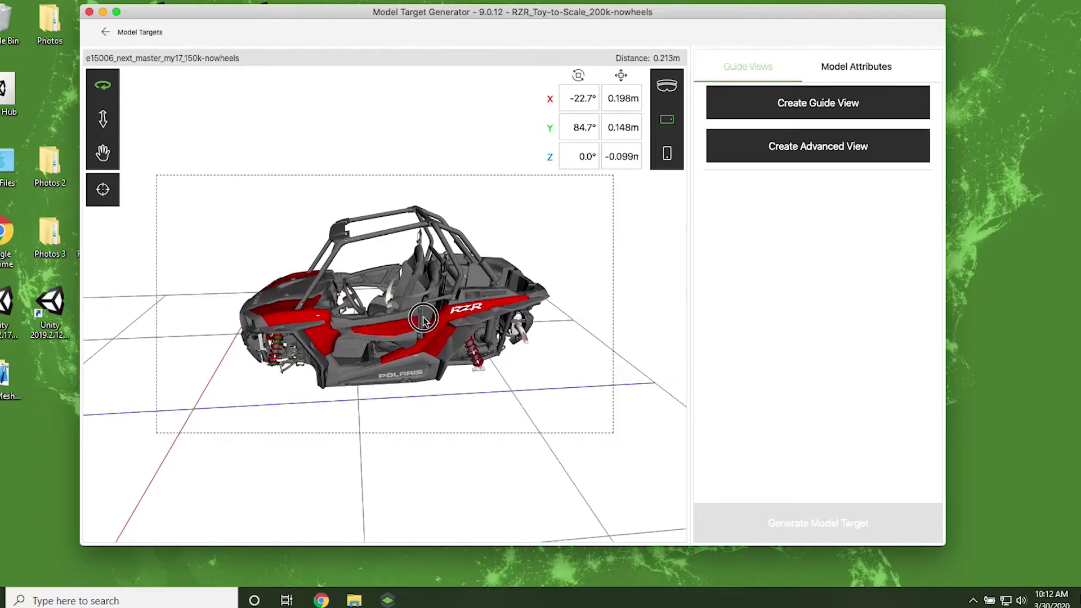
Step: Orient the RZR model to a front three-quarter view, rotated about -27° in X and 53° in Y
drag(349, 315, 273, 325)
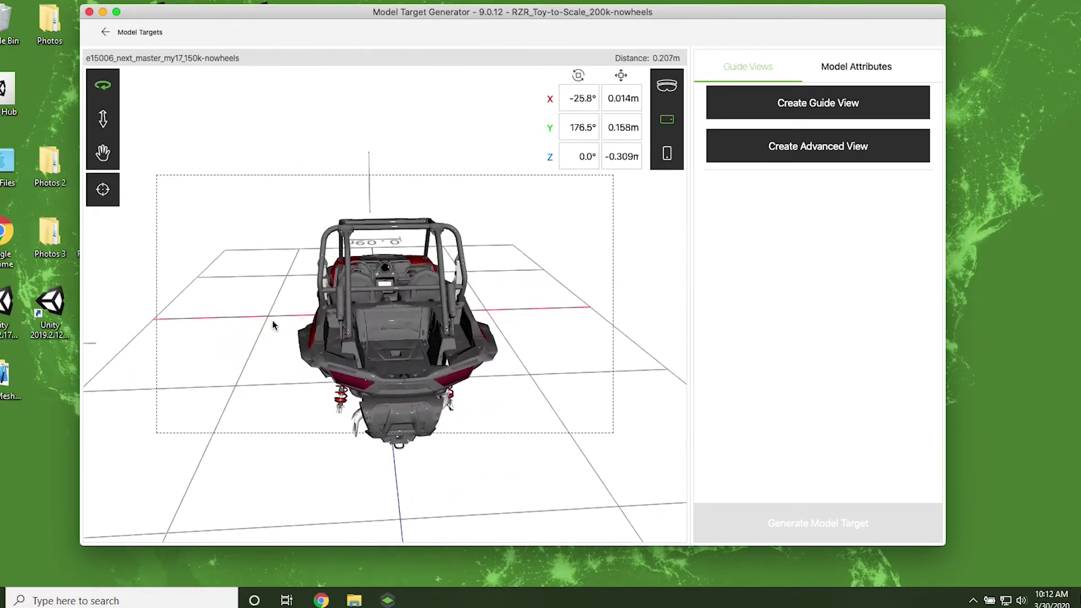
drag(470, 298, 358, 302)
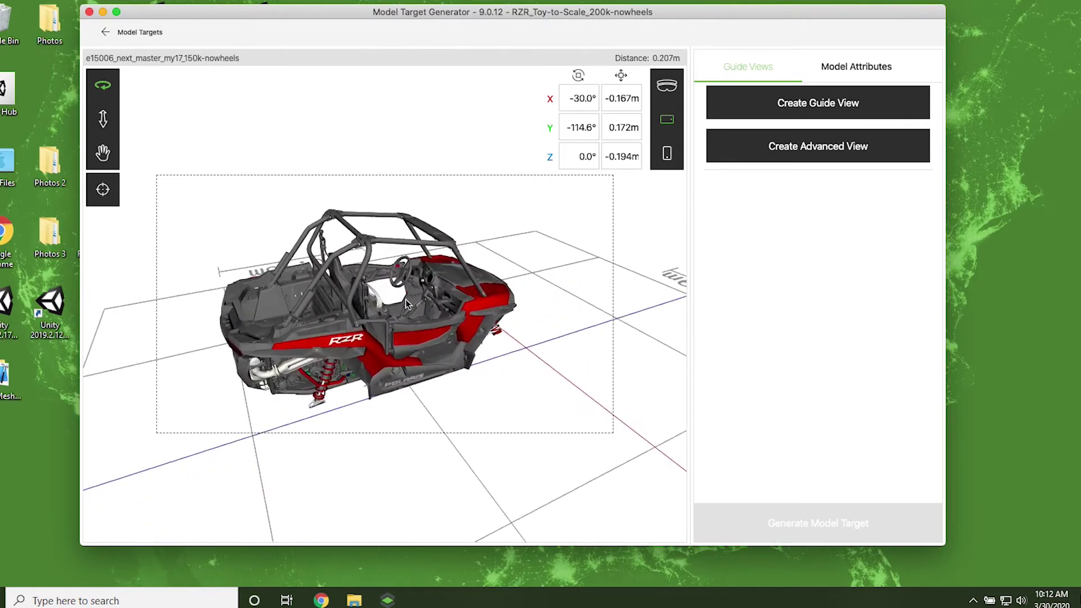
drag(521, 319, 331, 279)
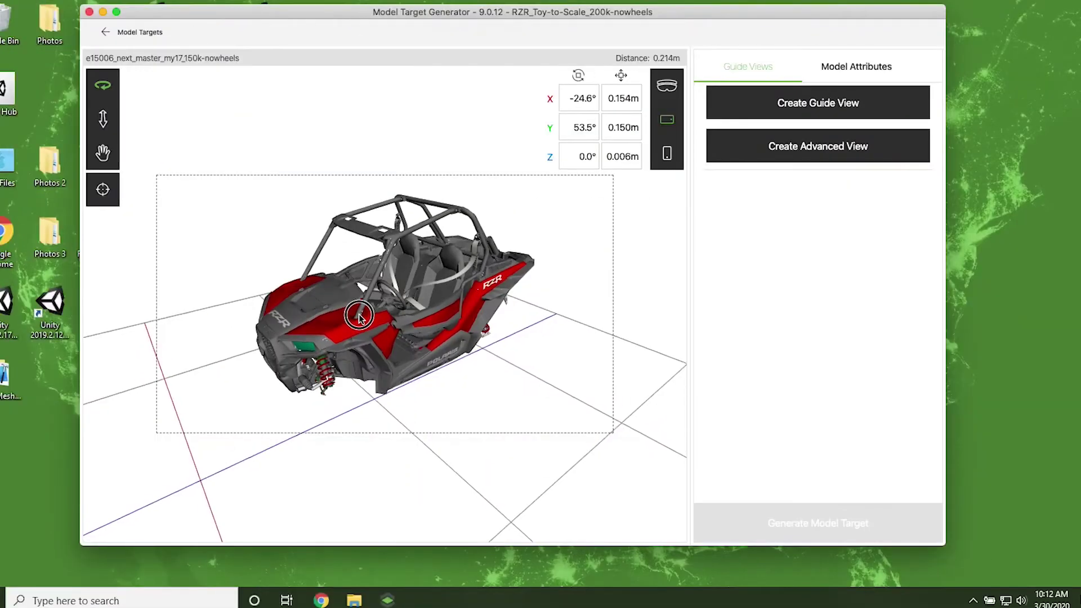
drag(359, 315, 361, 319)
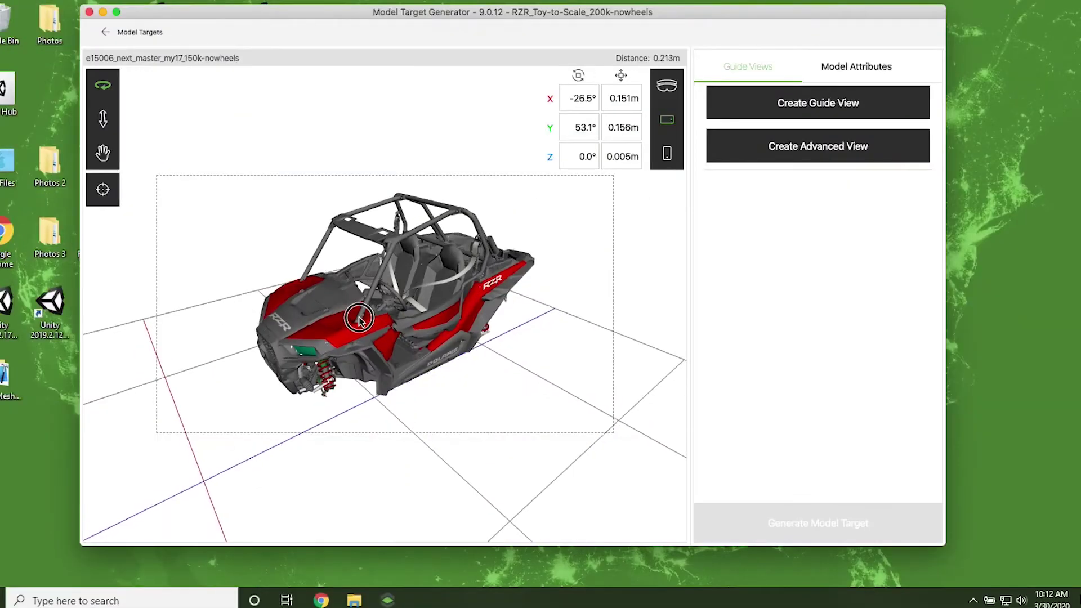
Step: Set the file units to Meters in the model's attributes
click(866, 68)
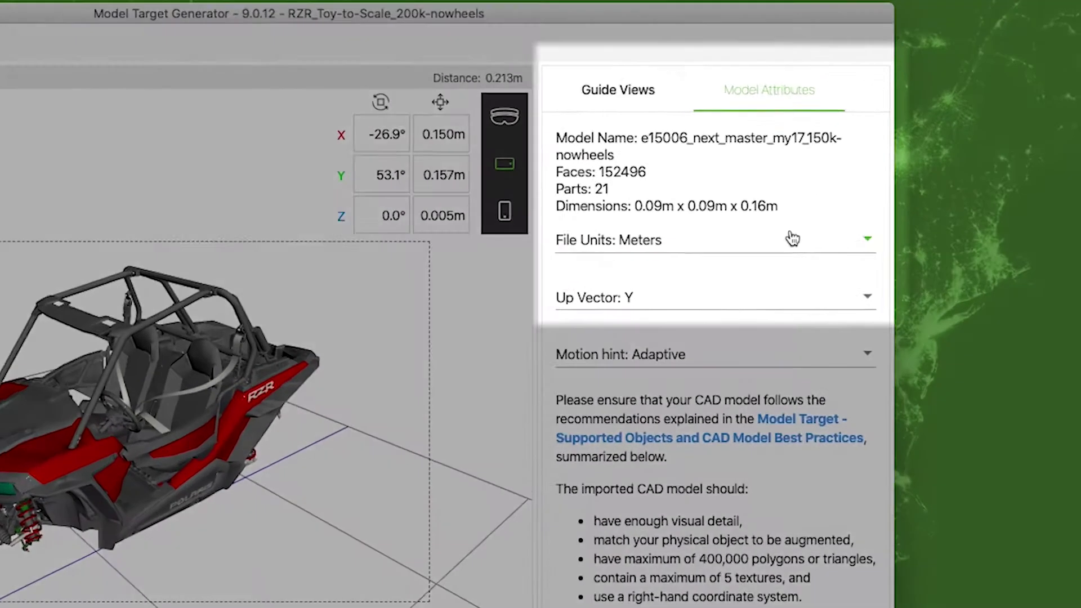
click(873, 174)
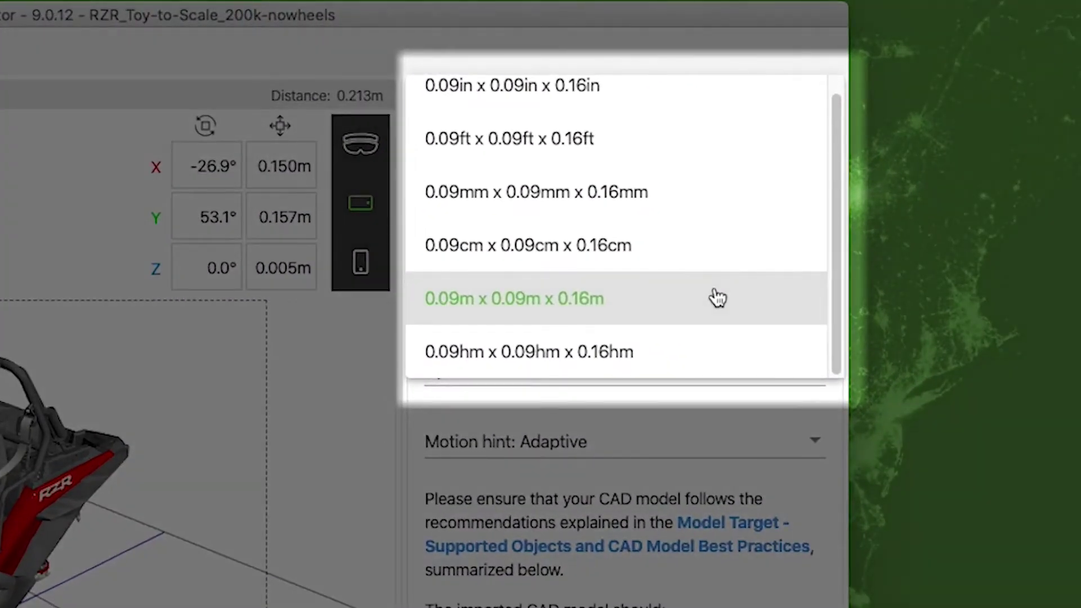
click(718, 298)
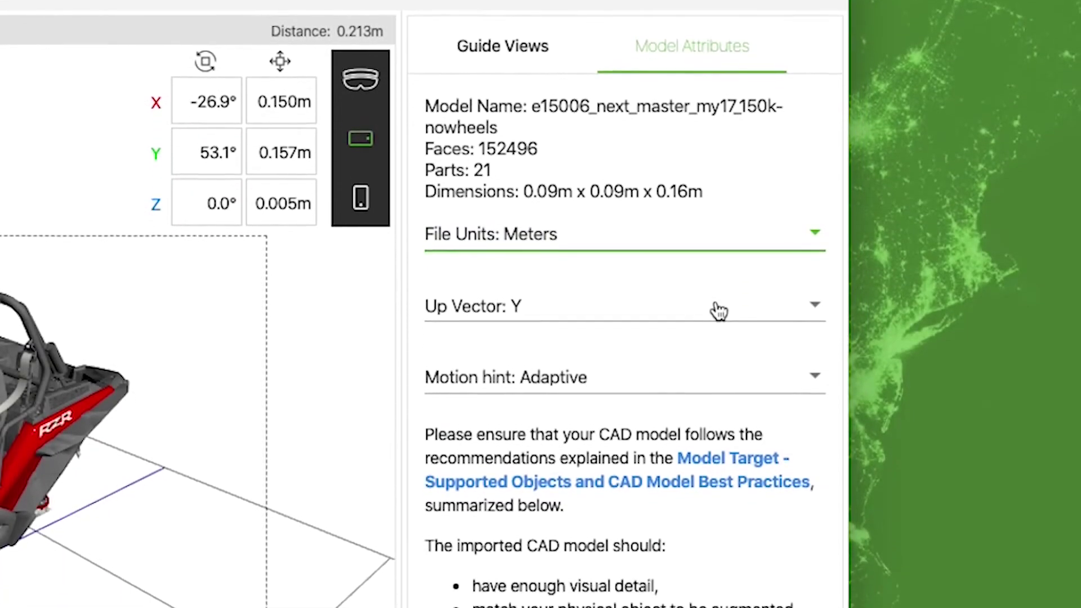
Step: Set the model's up vector to Y and its motion hint to Adaptive
click(719, 341)
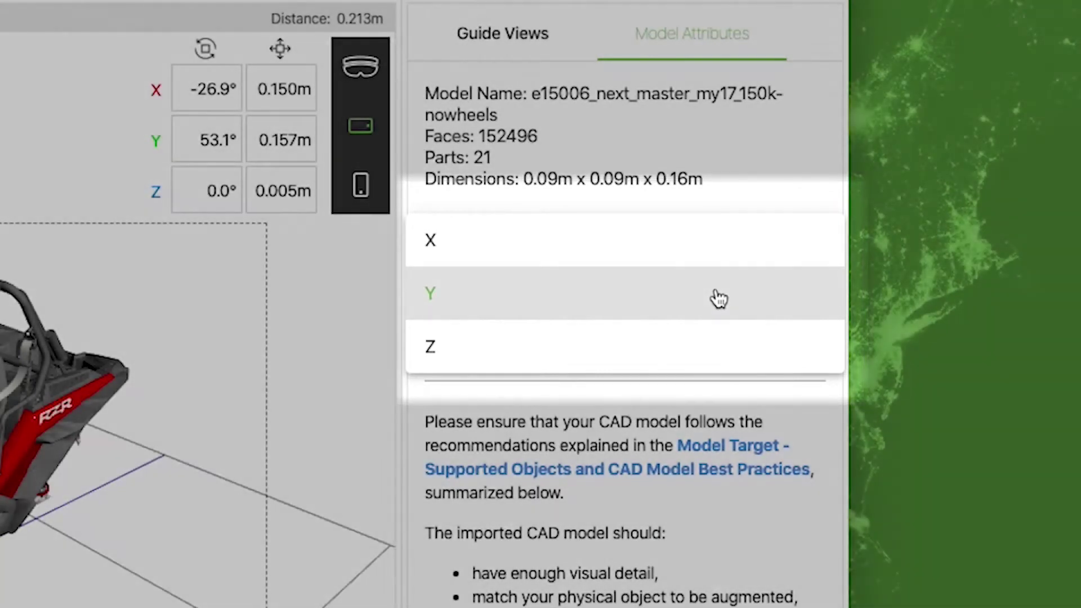
click(719, 299)
click(711, 325)
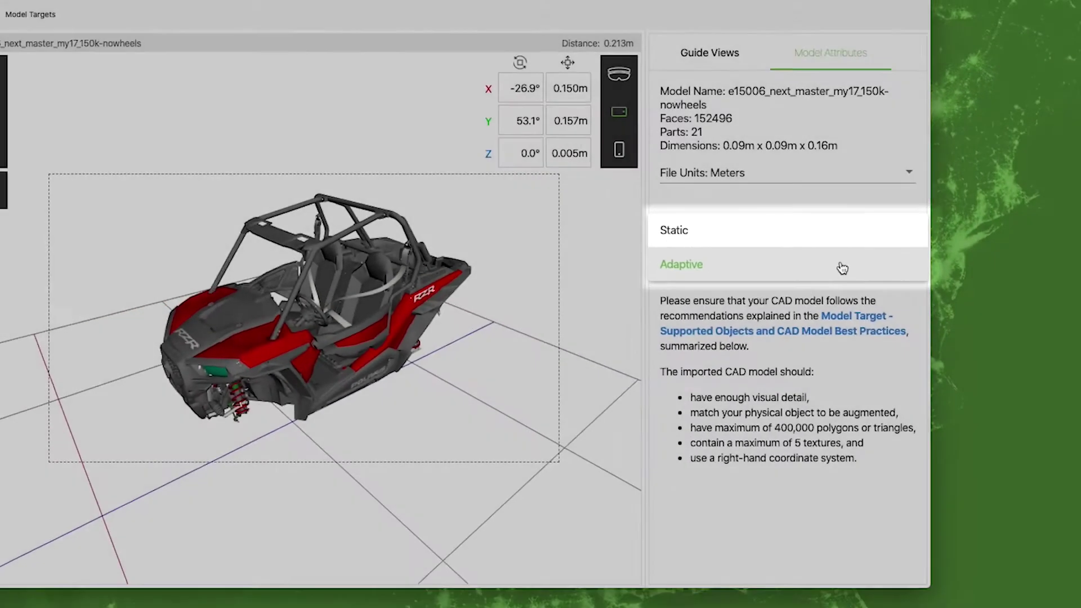
click(710, 315)
Step: Create a guide view from the current model orientation and generate the model target
click(776, 78)
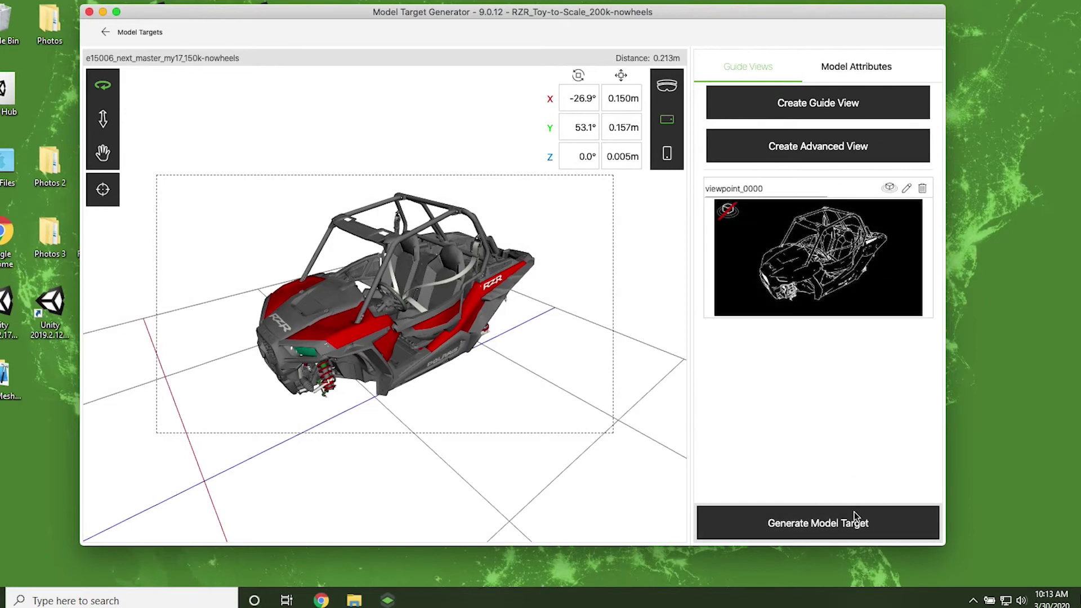
click(854, 515)
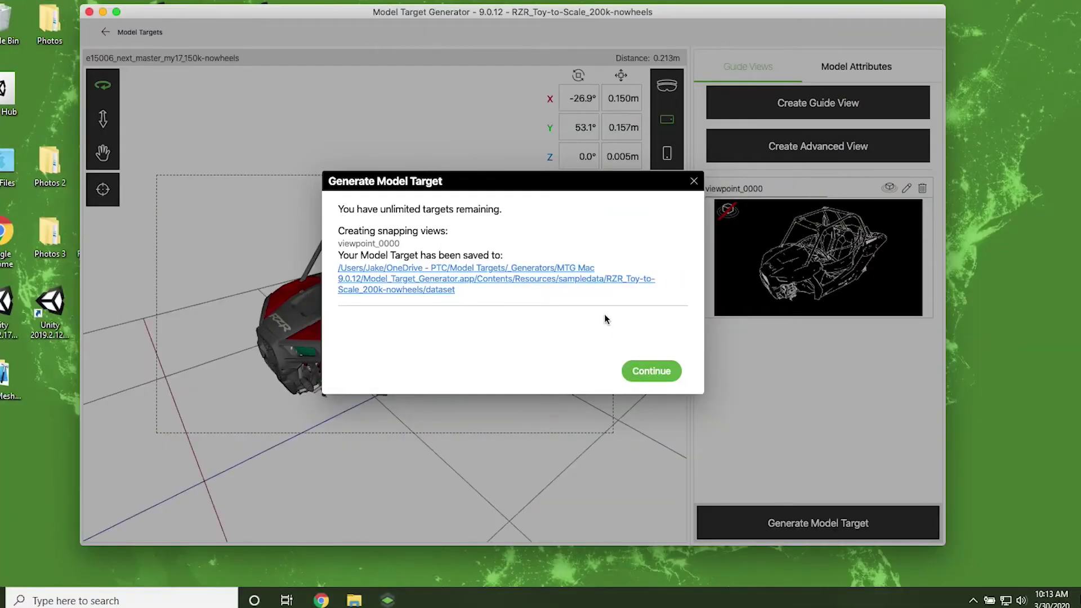
Step: Open the folder of the saved model target dataset and select its Unity package file
click(583, 280)
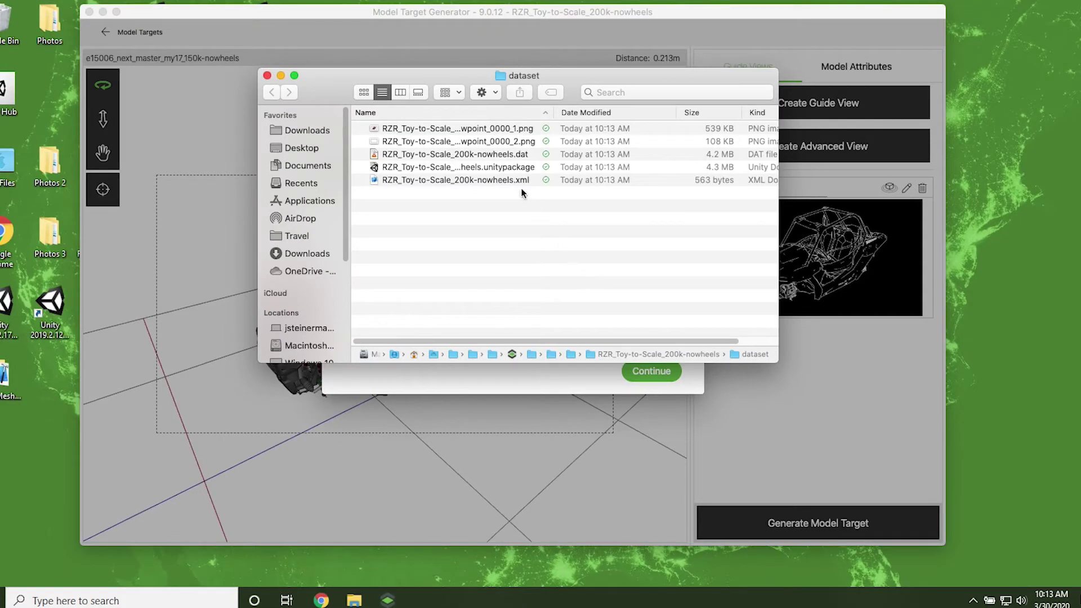
click(517, 167)
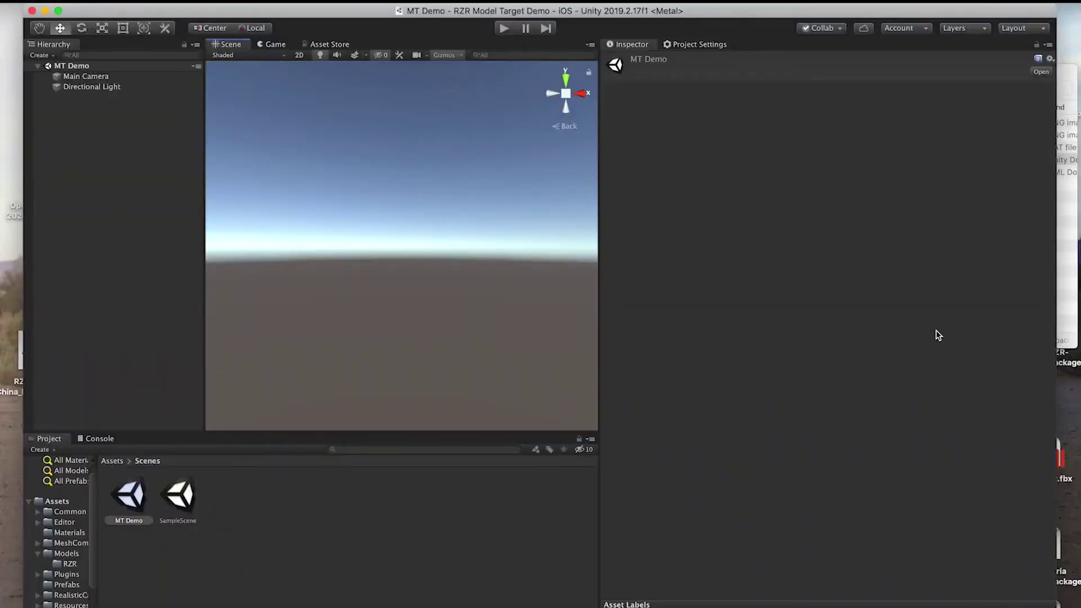
Step: Import all items of the RZR-toy-body-bubblegummed Unity package from the dataset folder into the project's assets
click(1072, 223)
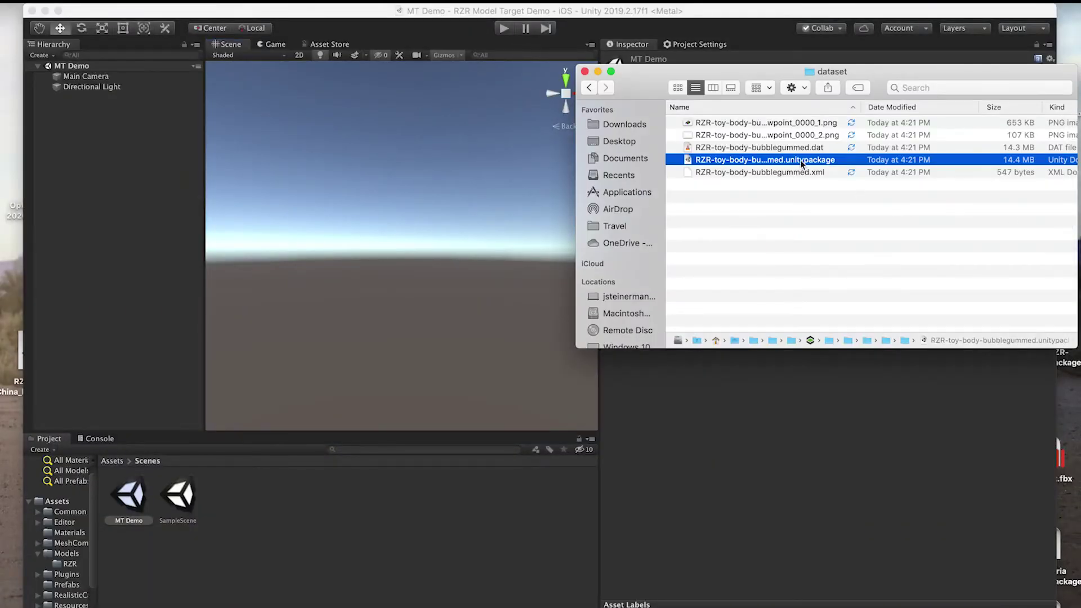
drag(802, 163, 394, 548)
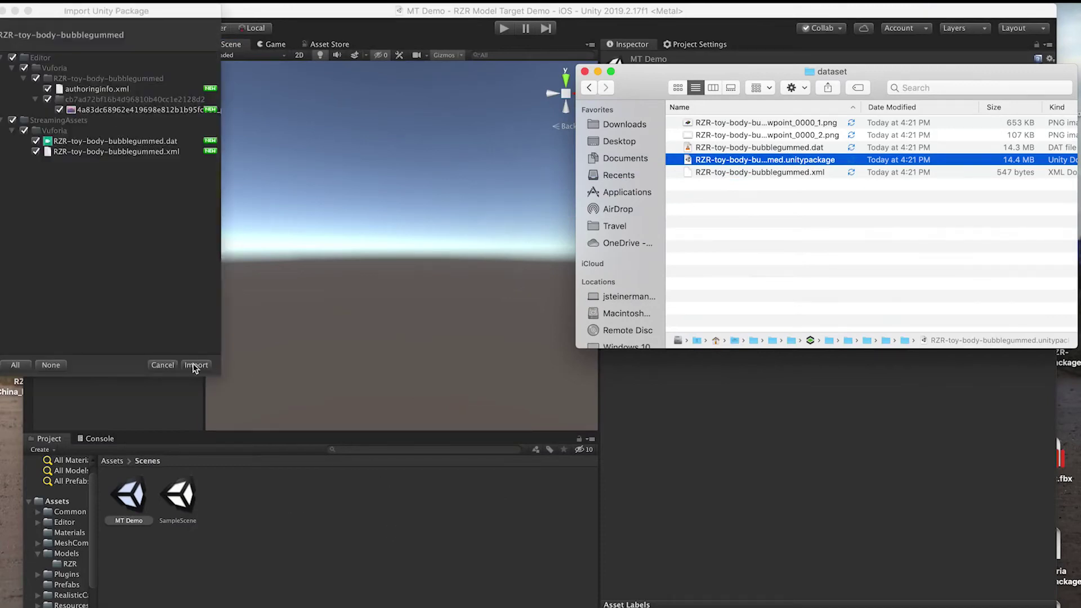
click(195, 368)
Step: Add a Vuforia AR Camera to the MT Demo scene and delete the default Main Camera
right_click(90, 103)
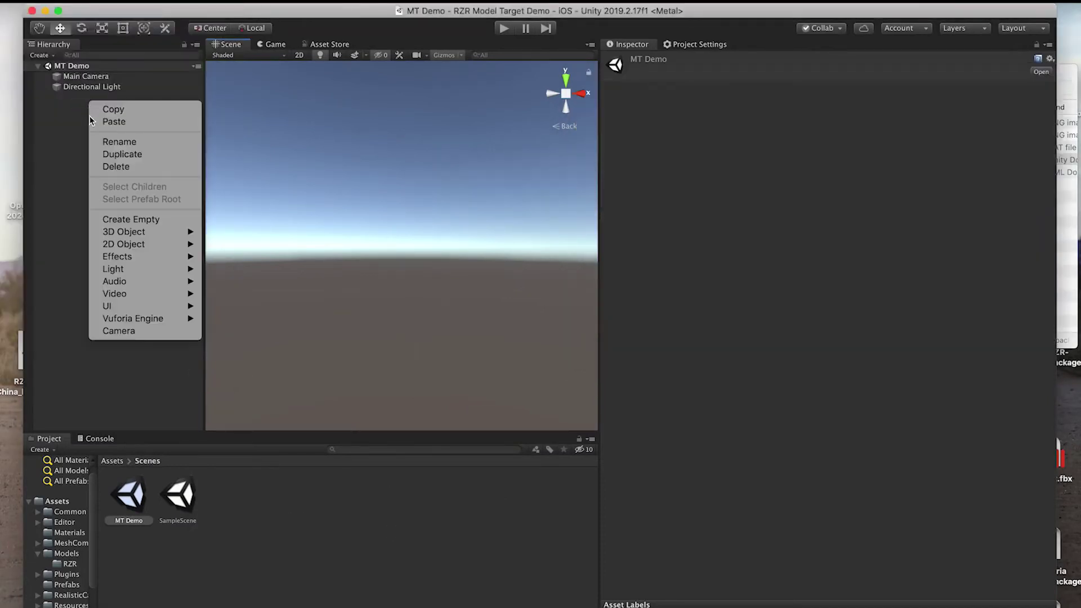
mouse_move(132, 233)
mouse_move(161, 321)
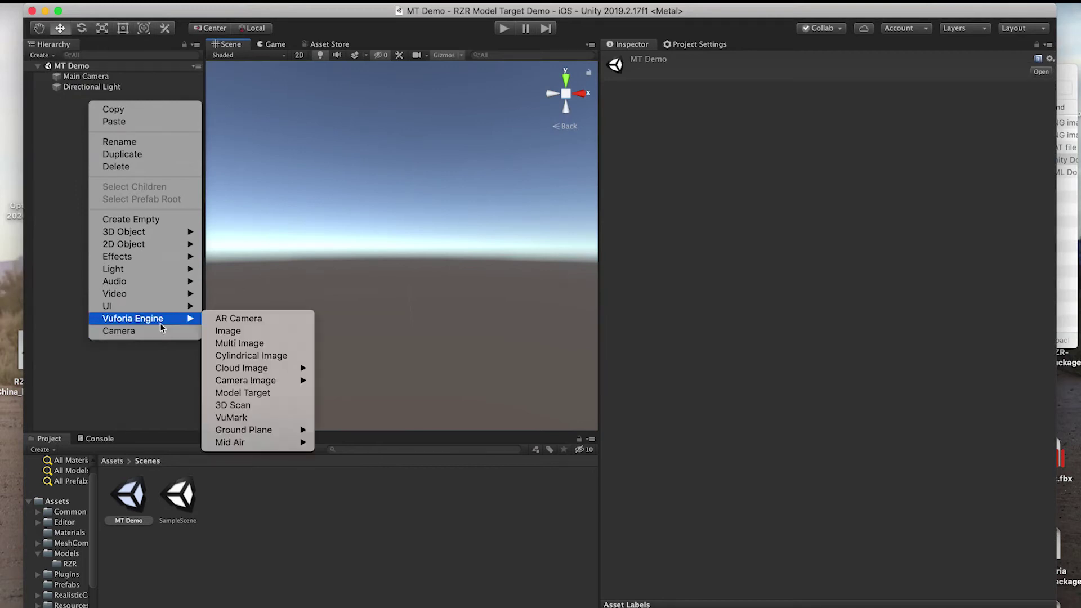
click(241, 320)
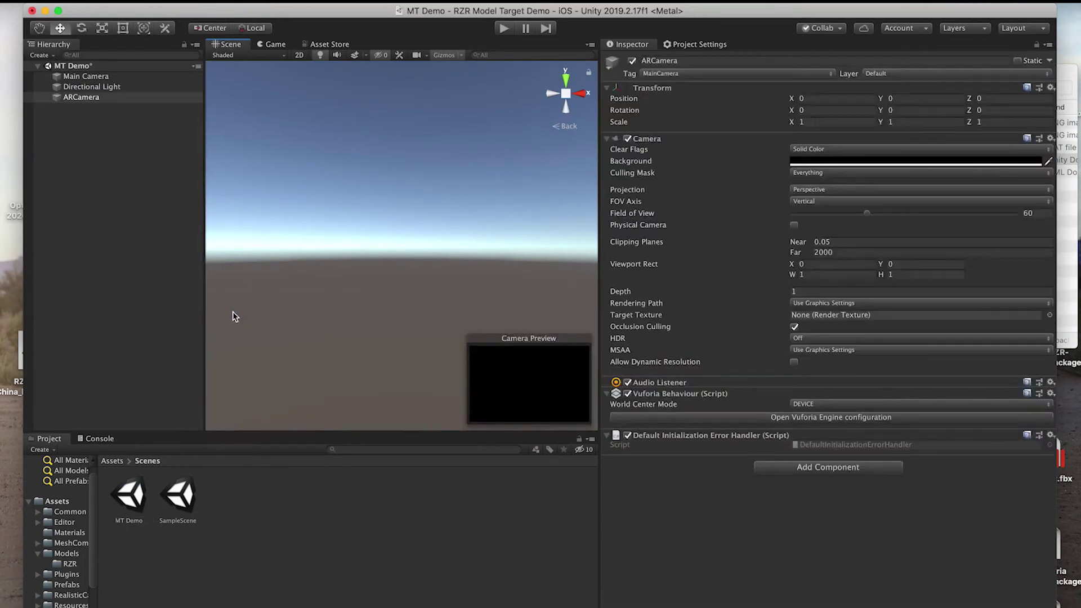
click(98, 78)
right_click(97, 77)
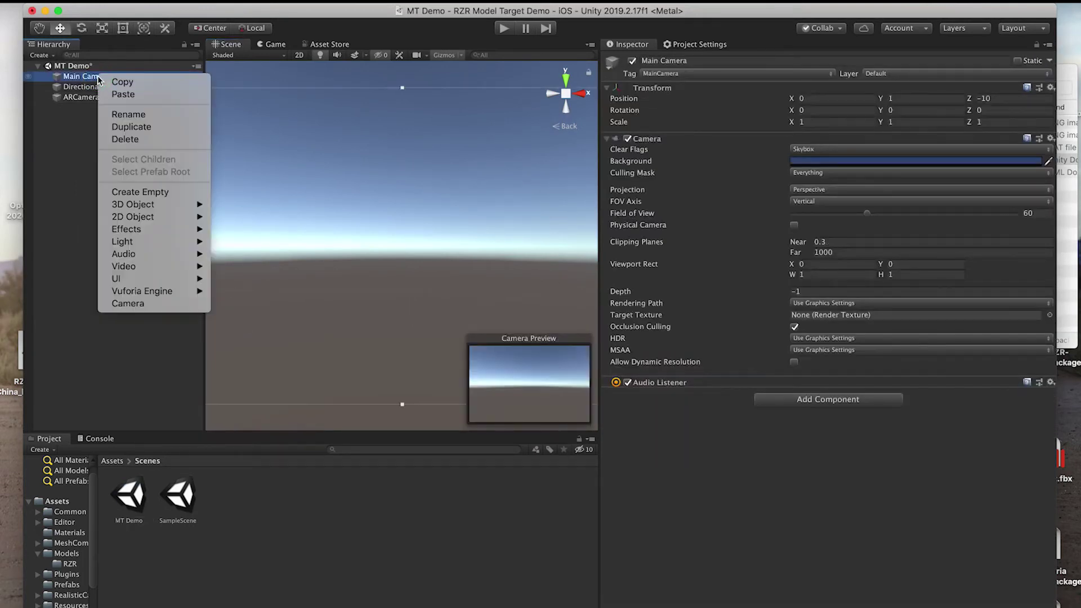
click(125, 139)
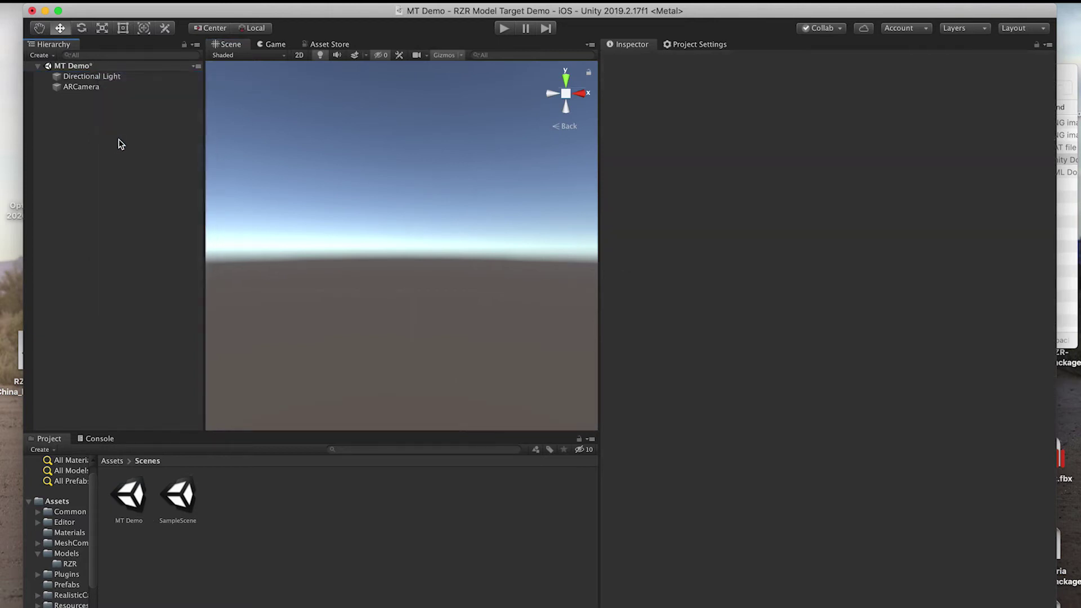
Step: Open the Vuforia Engine configuration from the ARCamera and check the app license key field
click(118, 90)
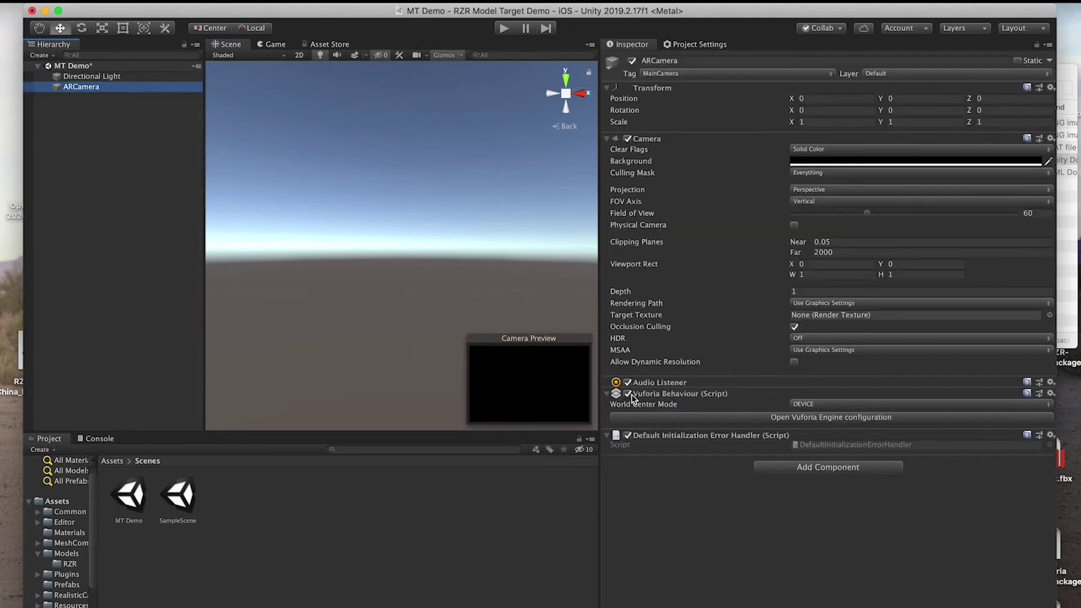
click(683, 419)
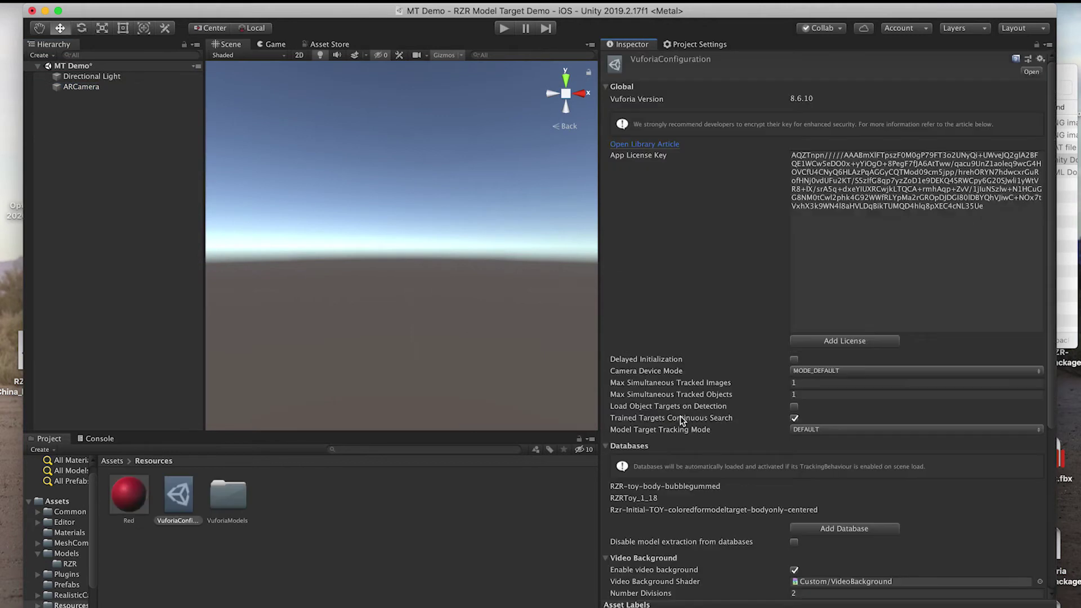
click(931, 271)
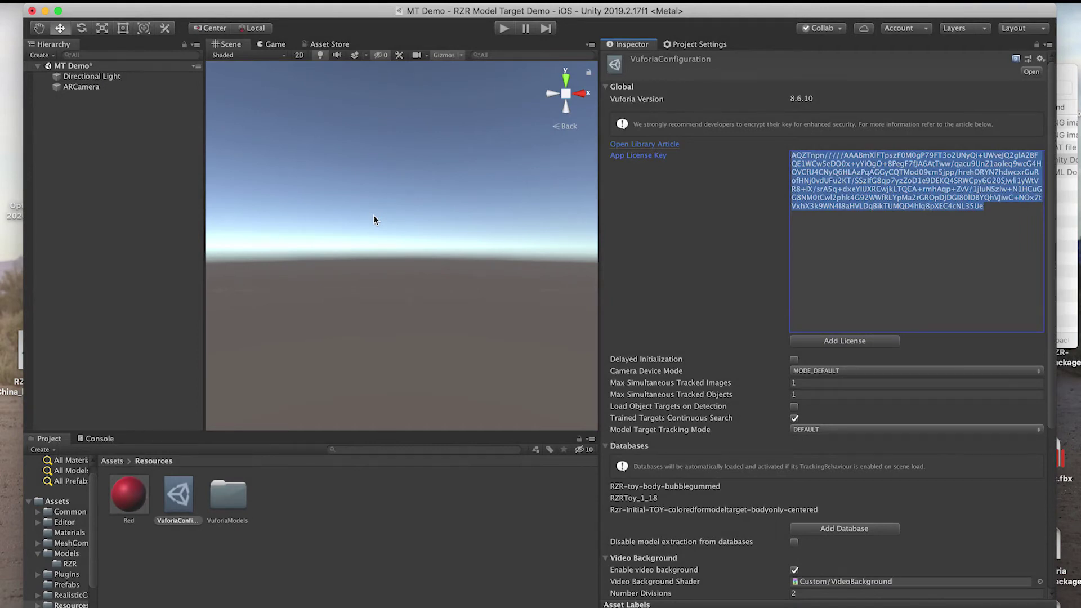
Step: Add a Vuforia Model Target to the scene with RZR-toy-body-bubblegummed as both its database and its model target
right_click(109, 113)
mouse_move(180, 330)
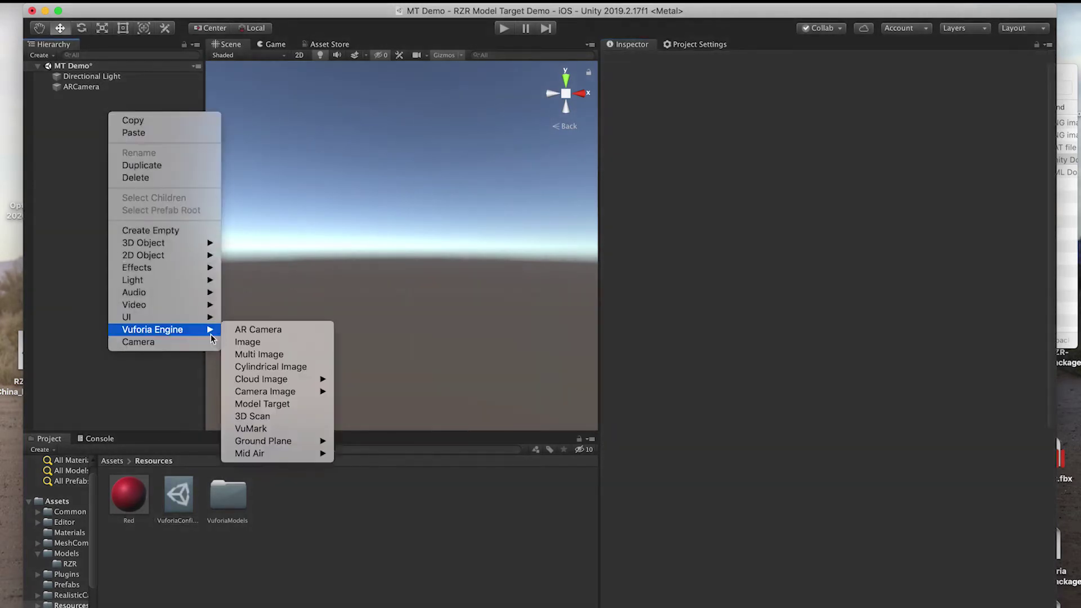
click(283, 404)
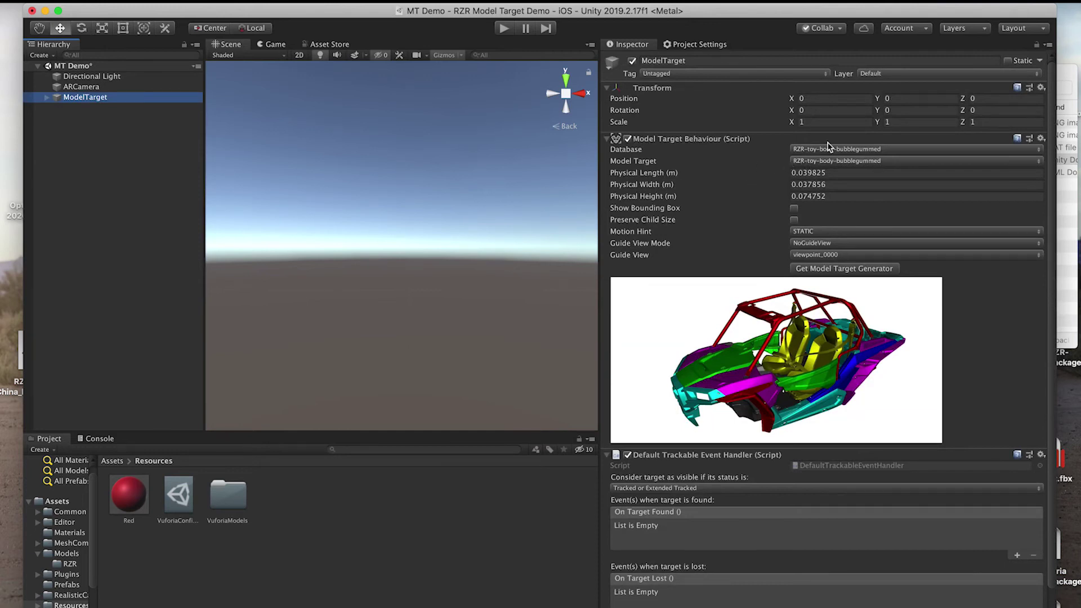
click(828, 150)
click(828, 150)
click(825, 162)
click(824, 162)
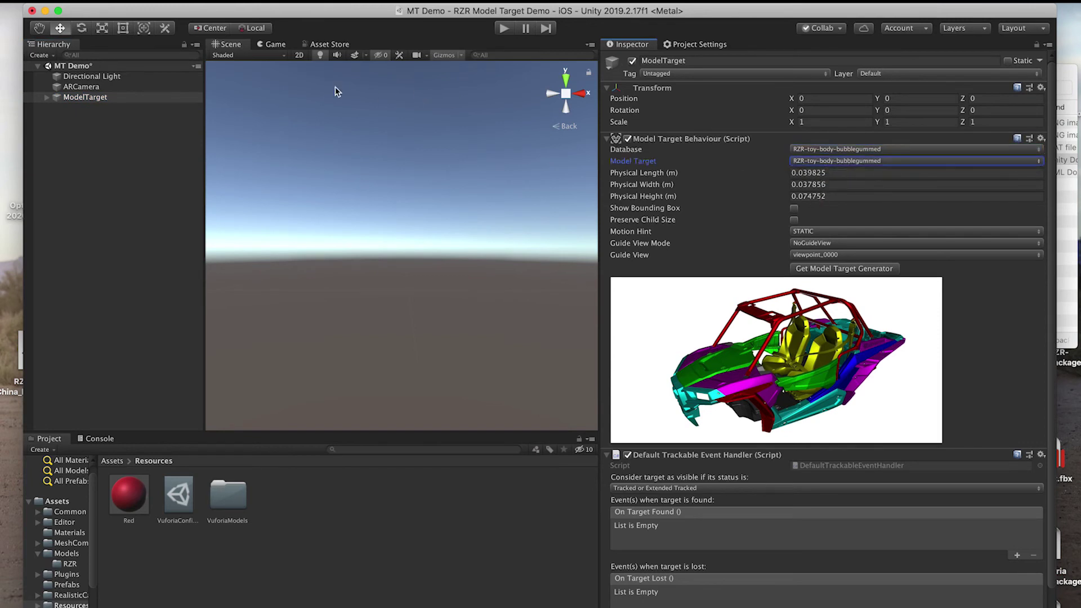
Step: Search the project assets for "holo" and place the Rzr-Initial-TOY-Hologram model under ModelTarget as its child
click(74, 100)
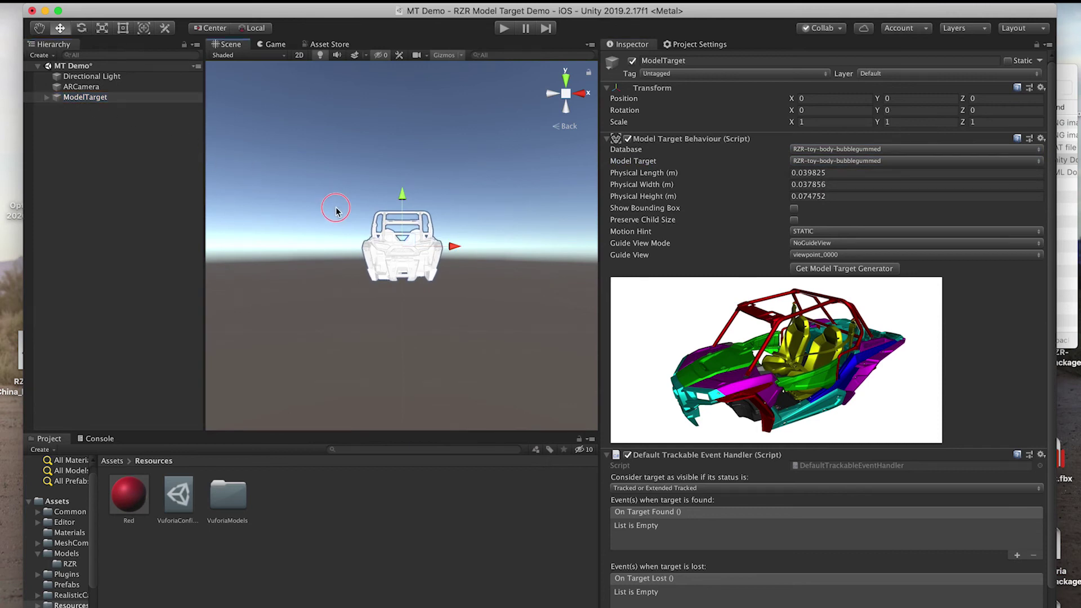
alt+drag(338, 216, 557, 241)
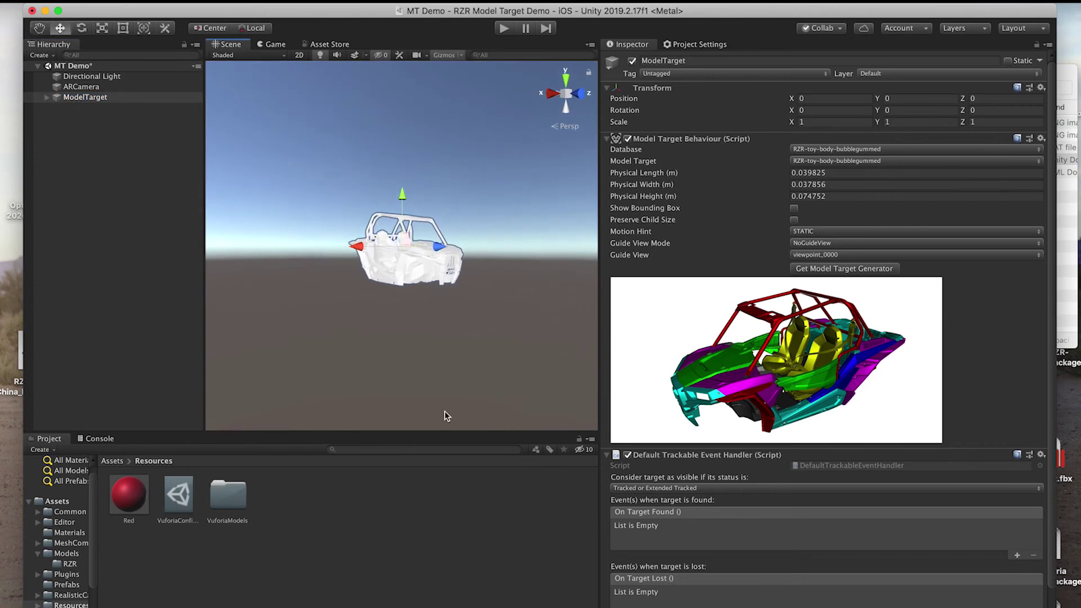
click(360, 450)
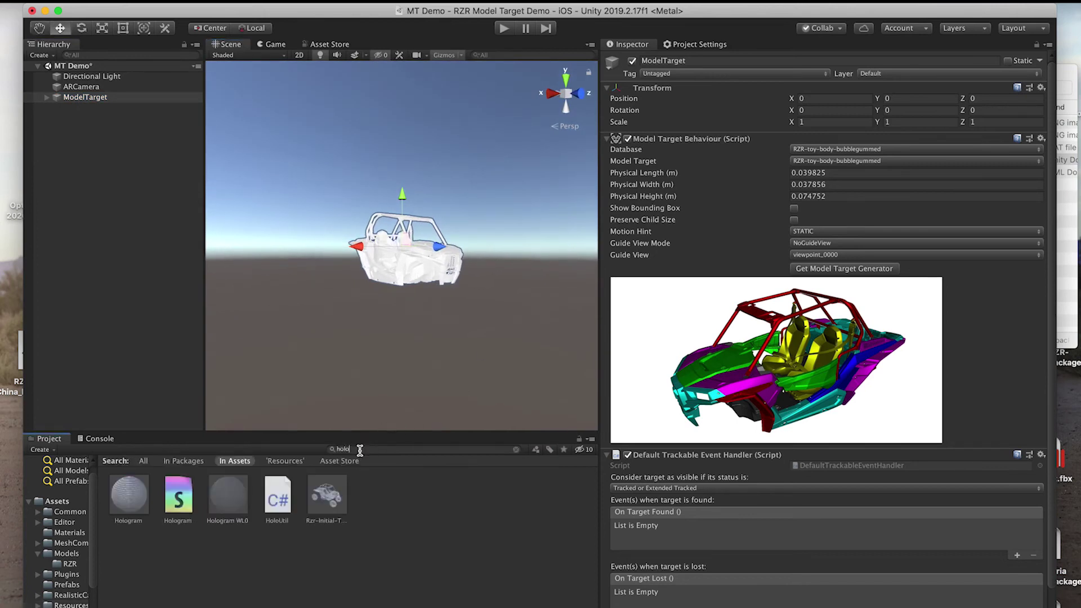
drag(338, 495, 98, 101)
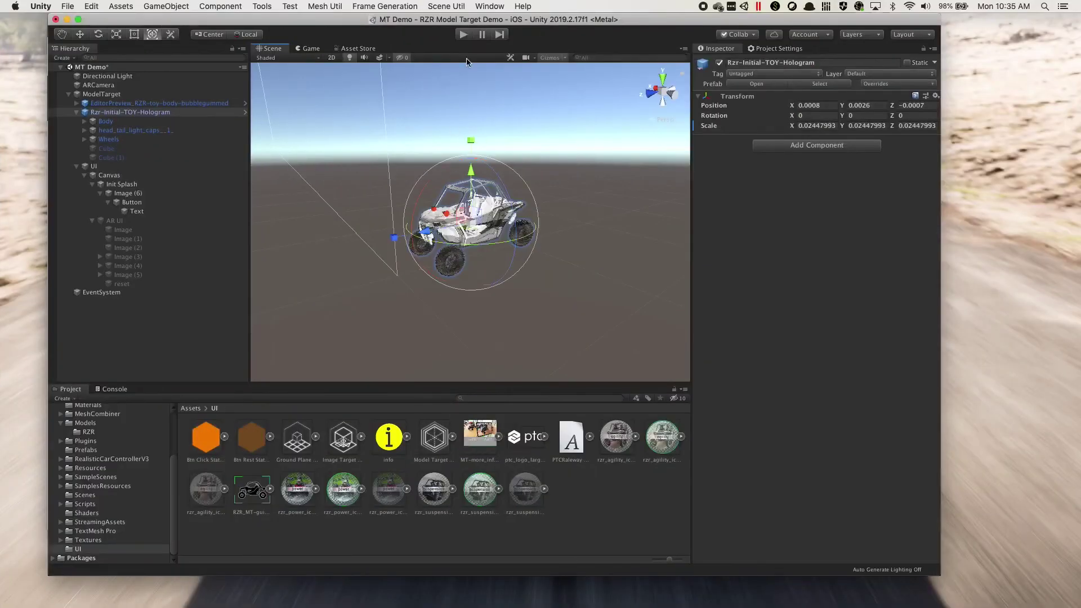
Step: Run the scene in play mode and dismiss the scale model notice to test the AR tracking
click(465, 36)
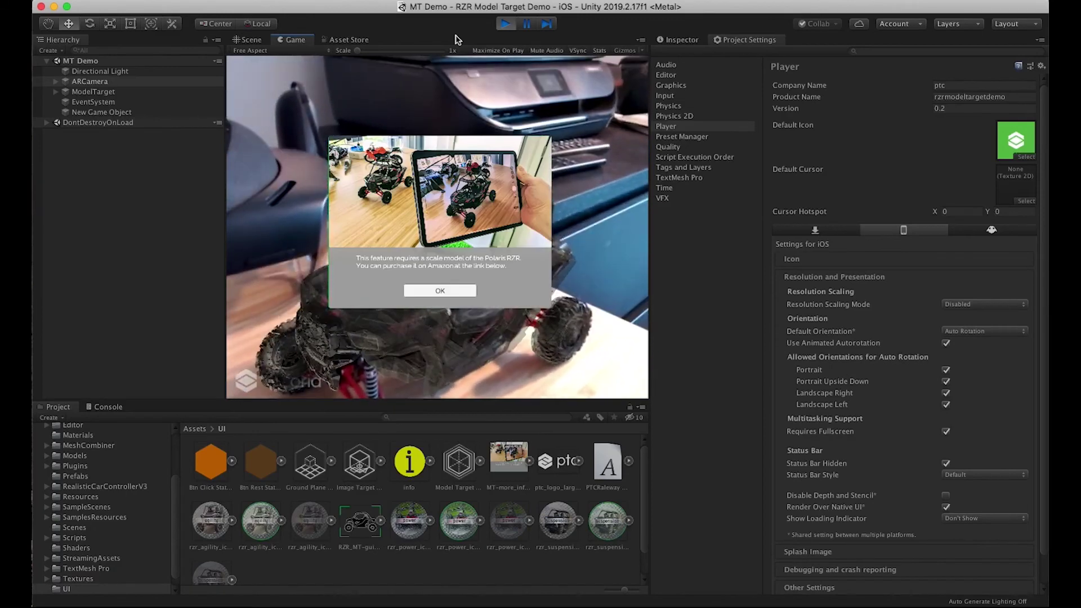
click(441, 292)
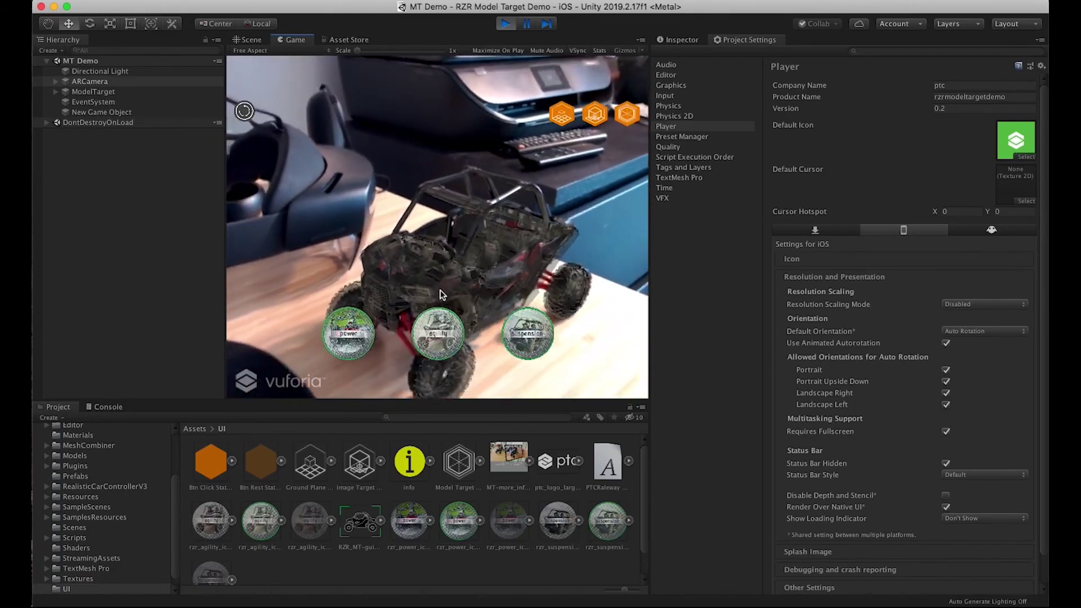